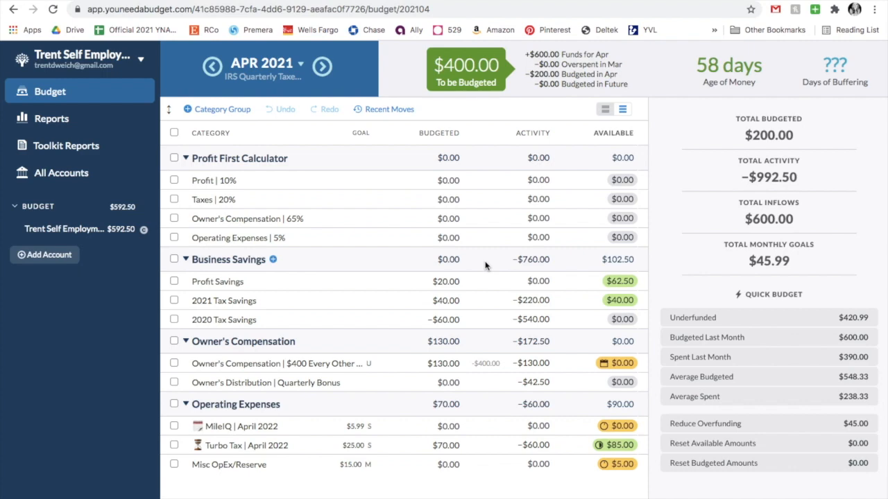
# Mark the 04/22/2021 $200.00 income transaction in the self-employment account as cleared and reconcile the account at $592.50.
pyautogui.click(126, 238)
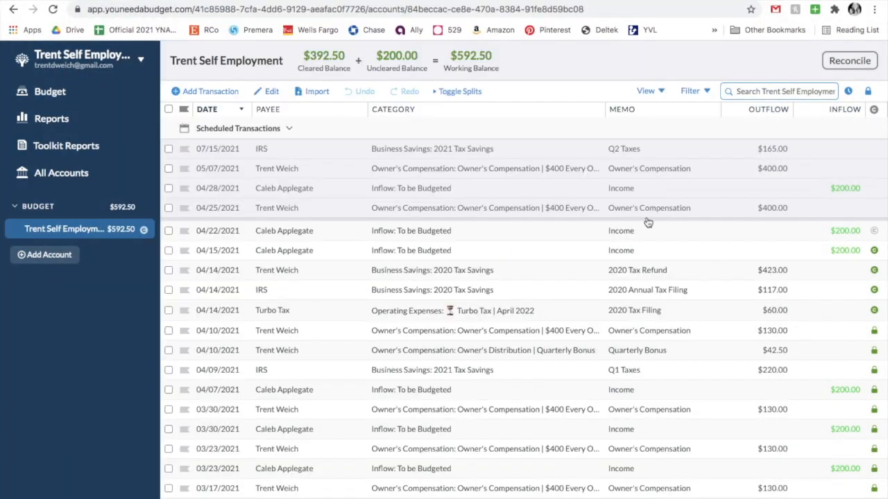
pyautogui.click(875, 231)
pyautogui.click(860, 63)
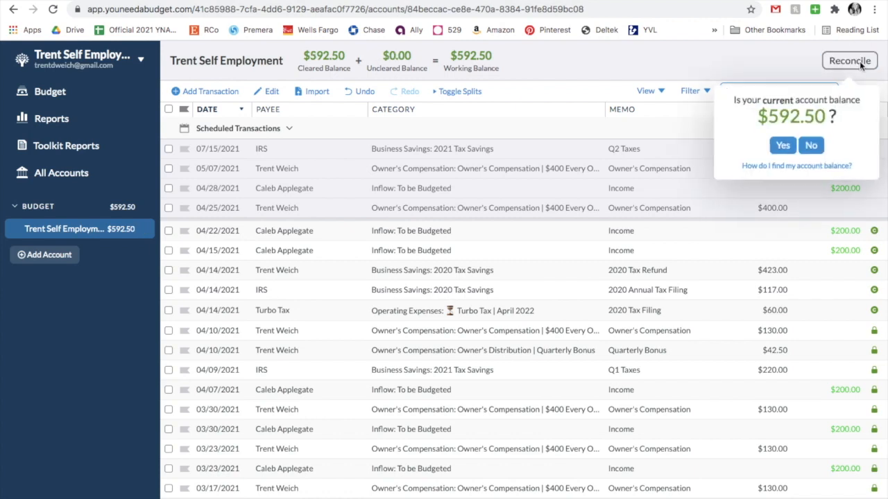
pyautogui.click(782, 146)
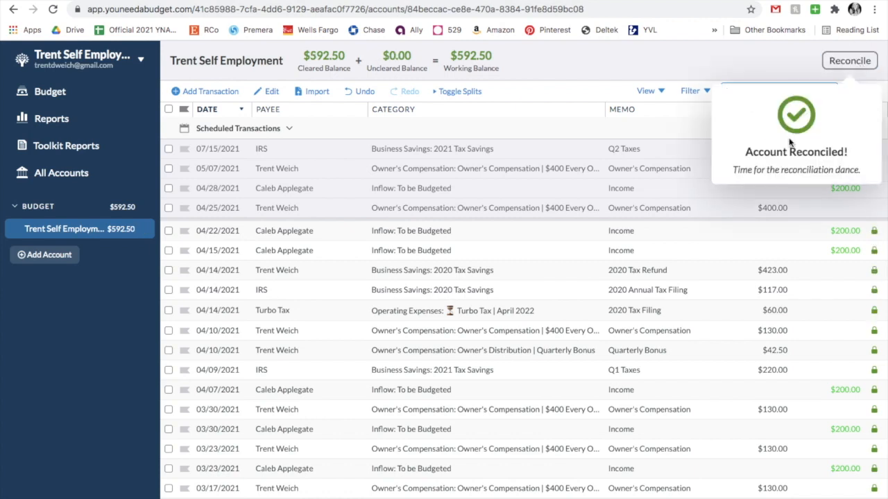
# Return to the April 2021 budget and review the Owner's Compensation, Profit First Calculator and Profit Savings categories.
pyautogui.click(69, 94)
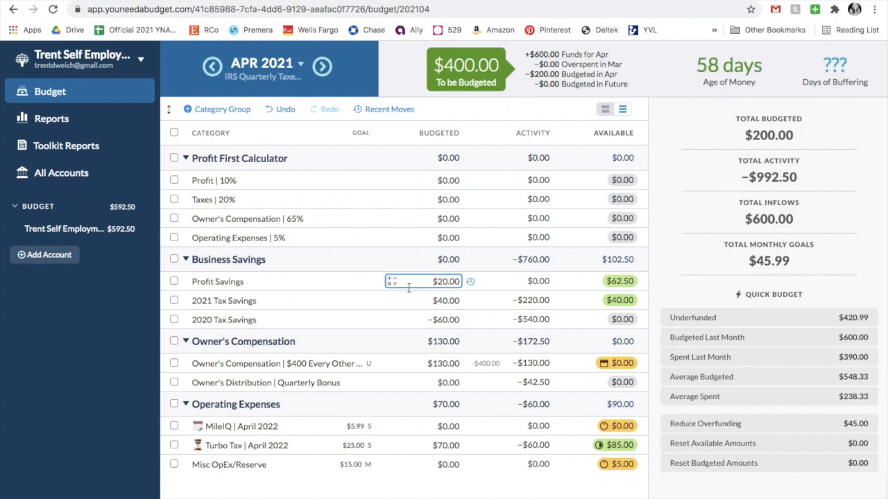
pyautogui.click(378, 365)
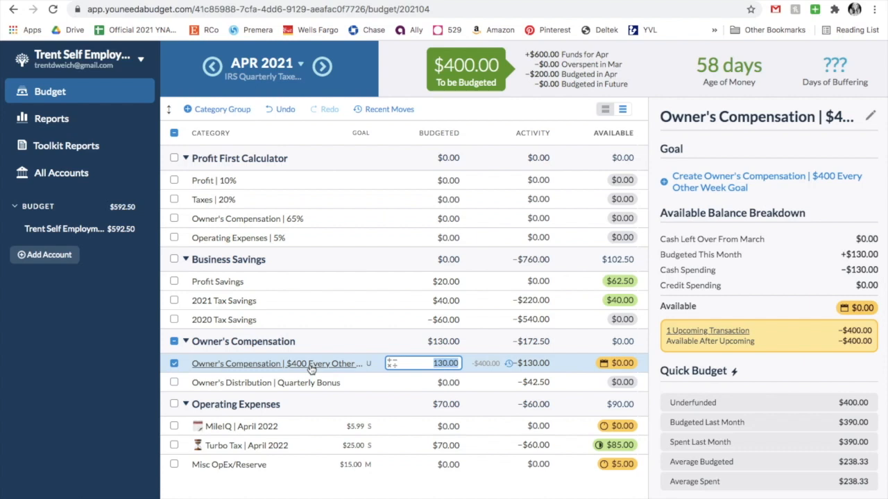
pyautogui.click(175, 158)
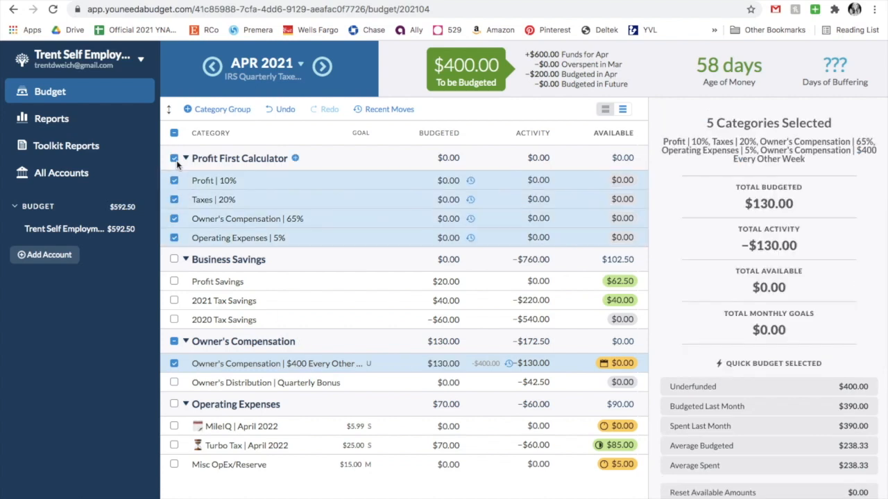
pyautogui.click(174, 363)
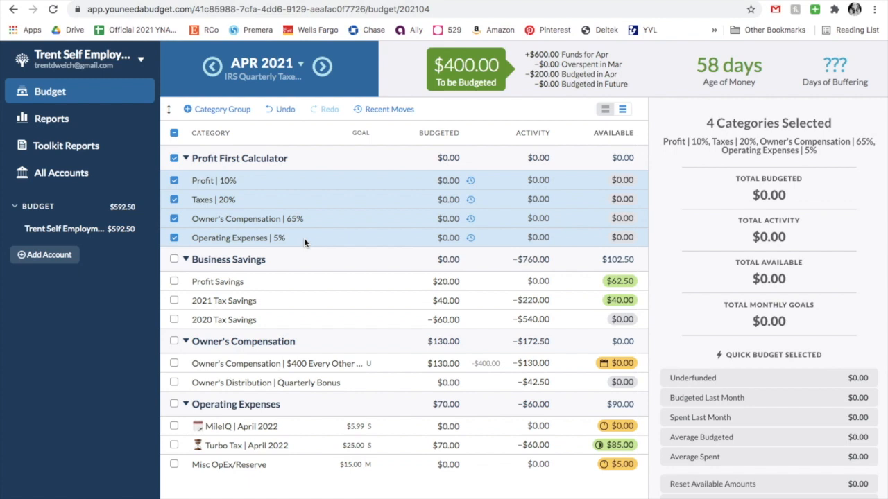
pyautogui.click(311, 280)
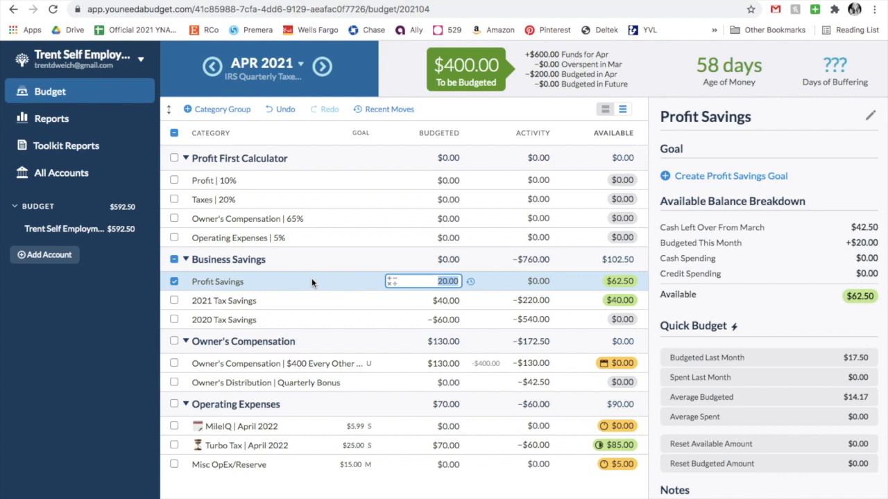
# Calculate the Profit First shares of $400, budgeting 400*.1 to Profit | 10% and 400*.2 to Taxes | 20%.
pyautogui.click(444, 179)
pyautogui.write('400')
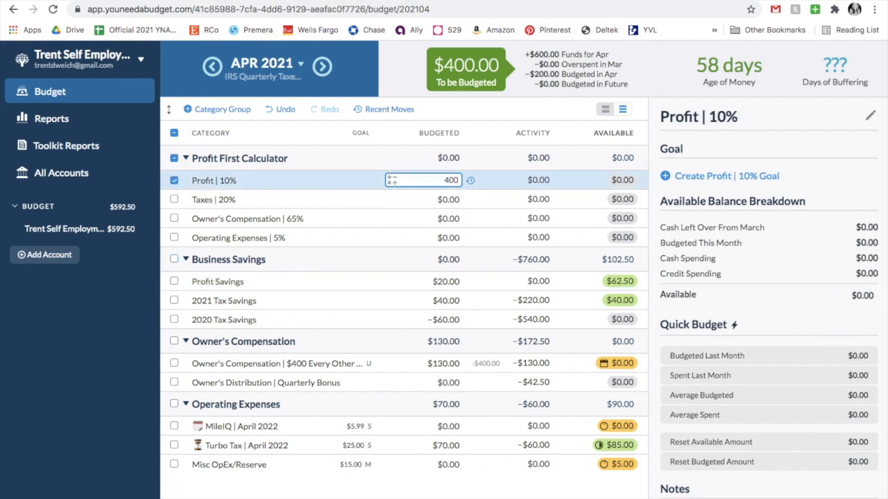
pyautogui.write('*.1')
pyautogui.press('Return')
pyautogui.write('400*.2')
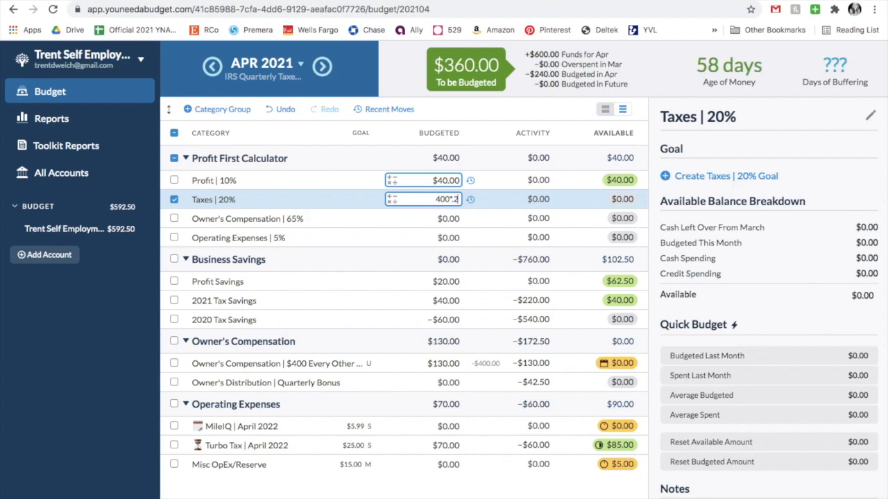
pyautogui.press('Return')
# Budget 400*.65 to Owner's Compensation | 65% and 400*.05 to Operating Expenses | 5%, then check the calculator group's total.
pyautogui.write('400')
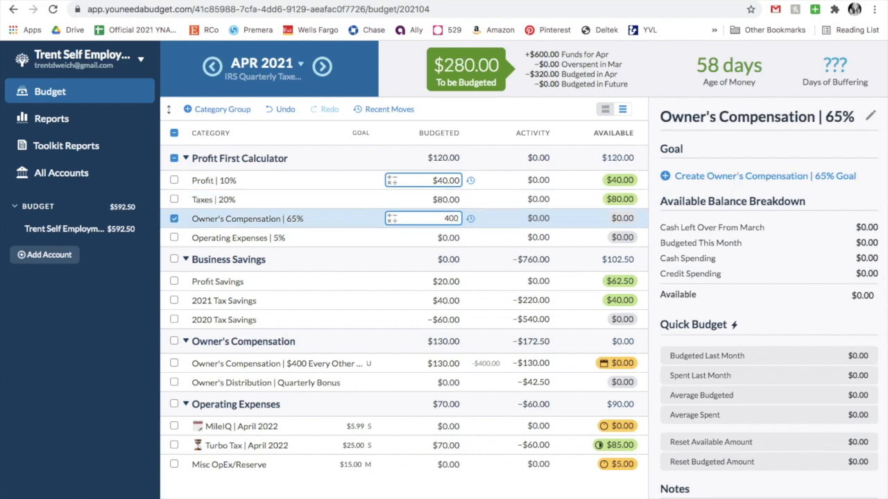
pyautogui.write('*.65')
pyautogui.press('Return')
pyautogui.write('40')
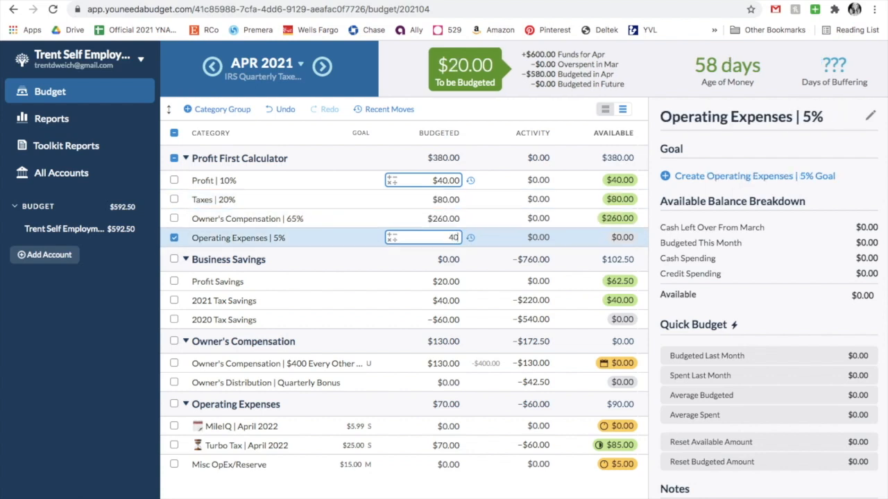
pyautogui.write('0*.05')
pyautogui.press('Return')
pyautogui.click(174, 260)
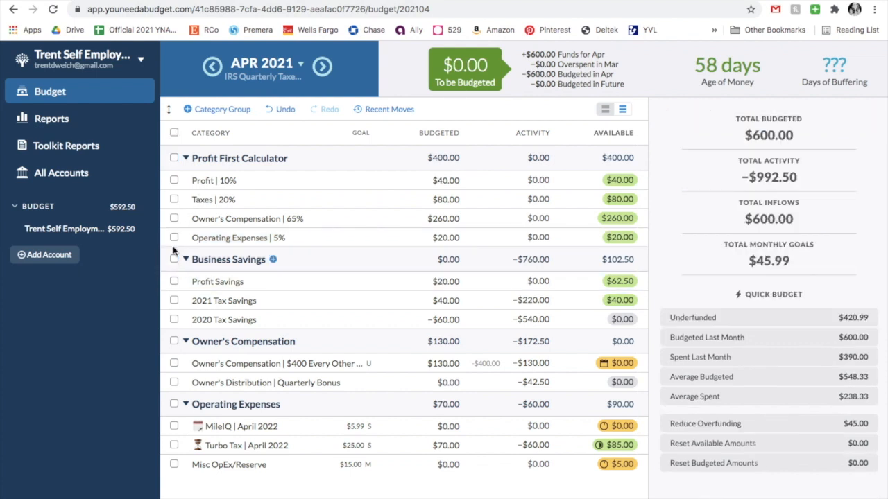
pyautogui.click(174, 159)
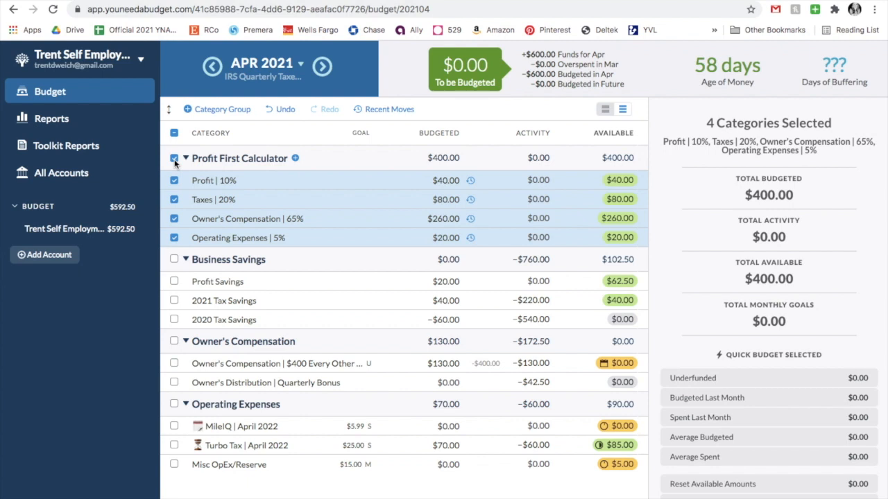
pyautogui.click(174, 159)
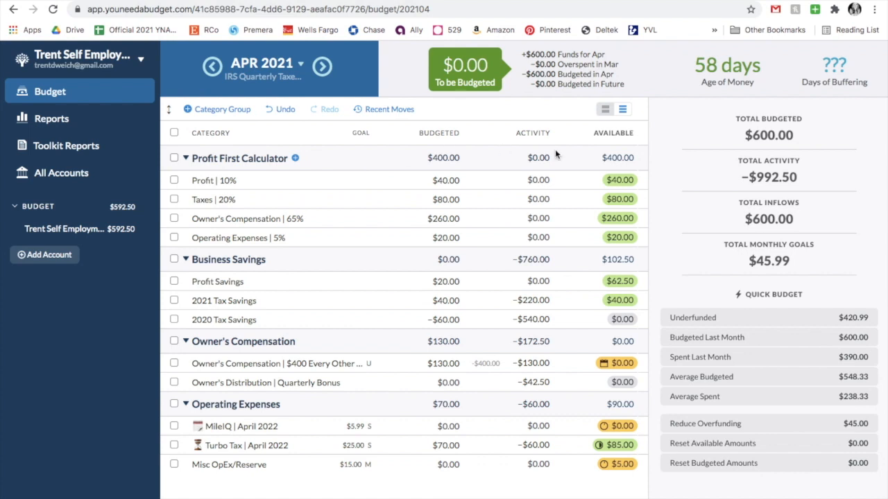
# Move the available $40.00 from Profit | 10% to Profit Savings under Business Savings.
pyautogui.click(610, 181)
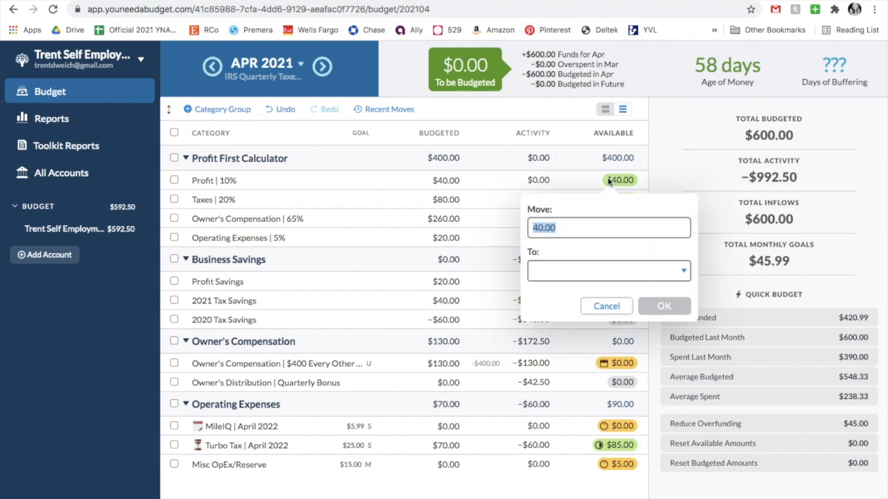
pyautogui.click(684, 272)
pyautogui.scroll(-2, 654, 348)
pyautogui.click(630, 382)
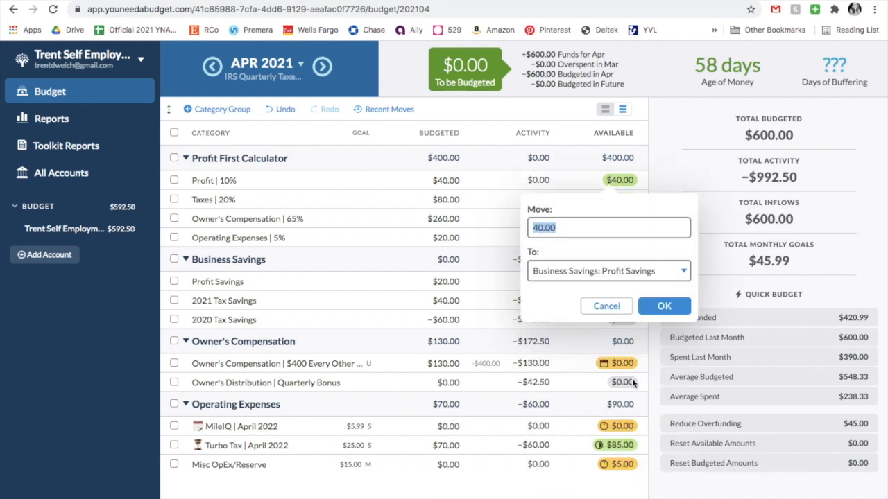
pyautogui.click(655, 307)
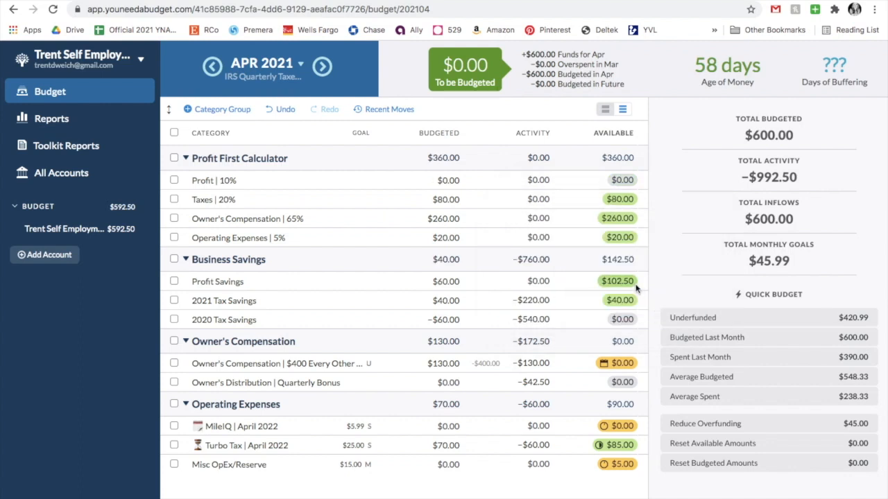
# Move the available $80.00 from Taxes | 20% to 2021 Tax Savings.
pyautogui.click(616, 200)
pyautogui.click(595, 291)
pyautogui.scroll(-3, 589, 364)
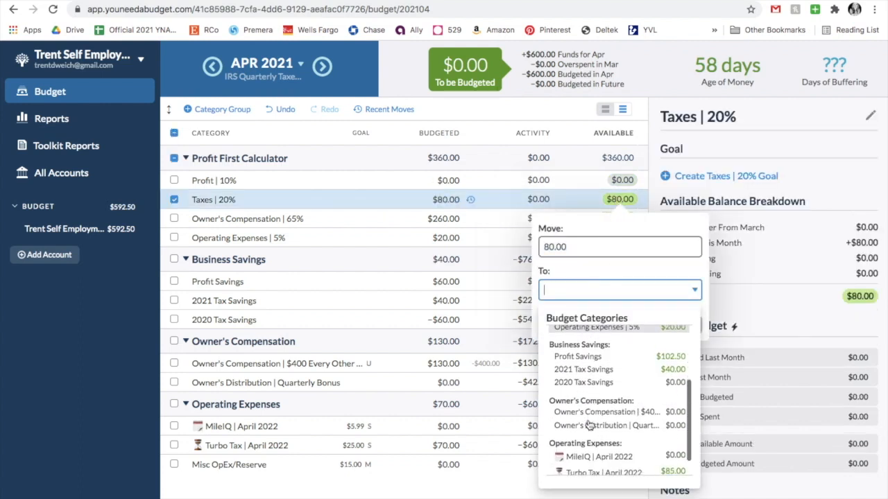
pyautogui.click(632, 374)
pyautogui.click(667, 324)
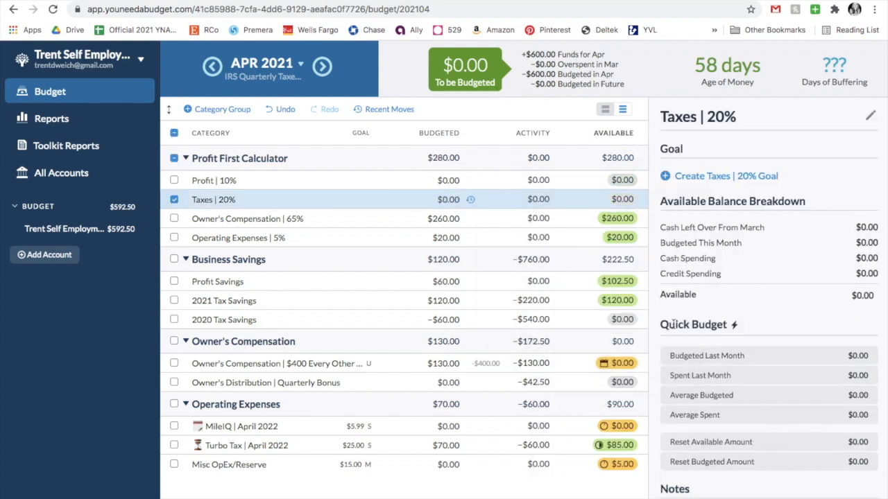
# Move the available $260.00 from Owner's Compensation | 65% to the $400 Every Other Week category under Owner's Compensation.
pyautogui.click(617, 218)
pyautogui.click(596, 308)
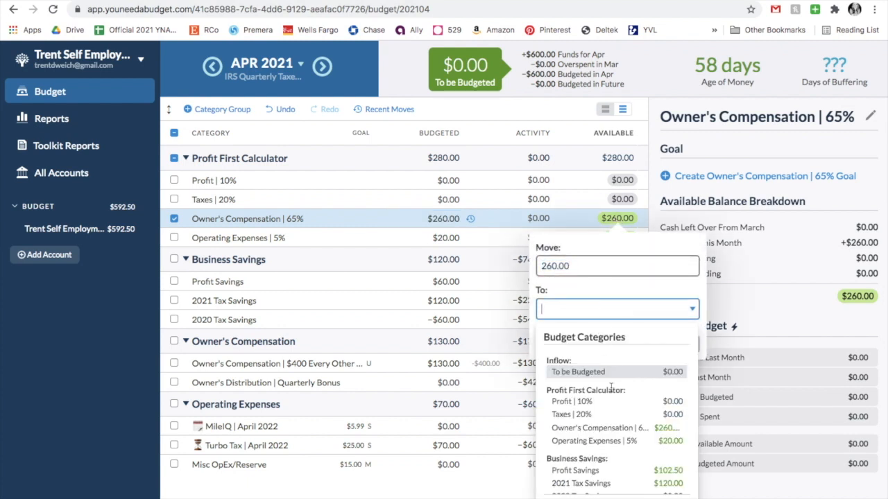
pyautogui.scroll(-3, 610, 388)
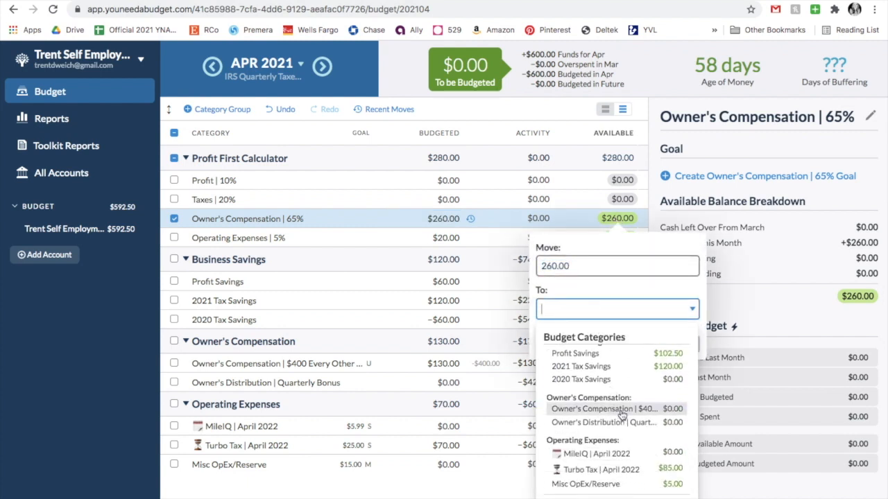
pyautogui.click(621, 410)
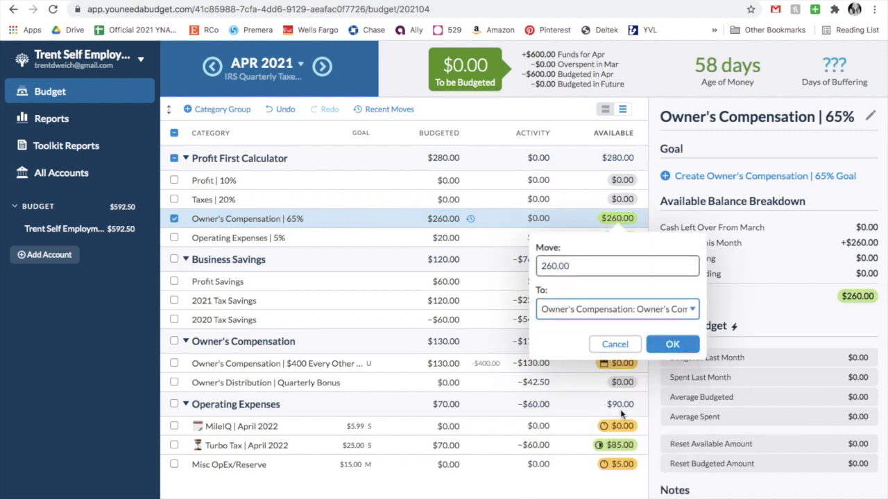
pyautogui.click(670, 346)
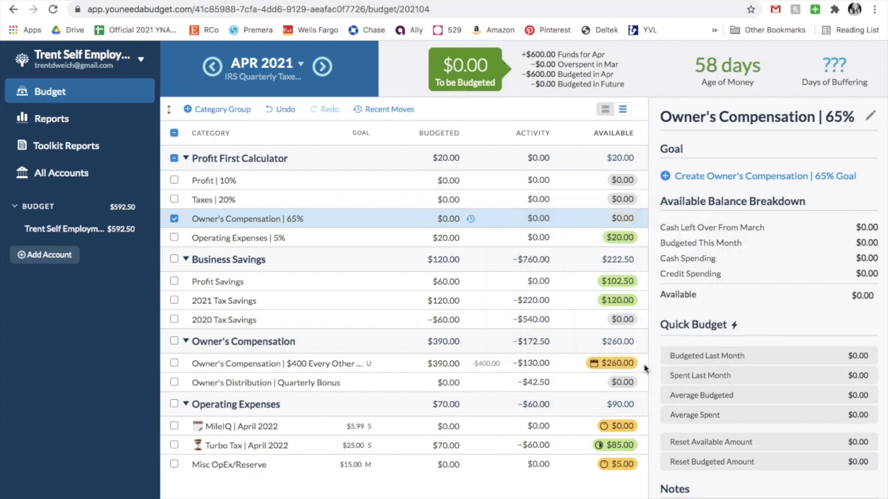
# Review the details of the $400 Every Other Week compensation, 2020 Tax Savings and Turbo Tax categories.
pyautogui.click(644, 363)
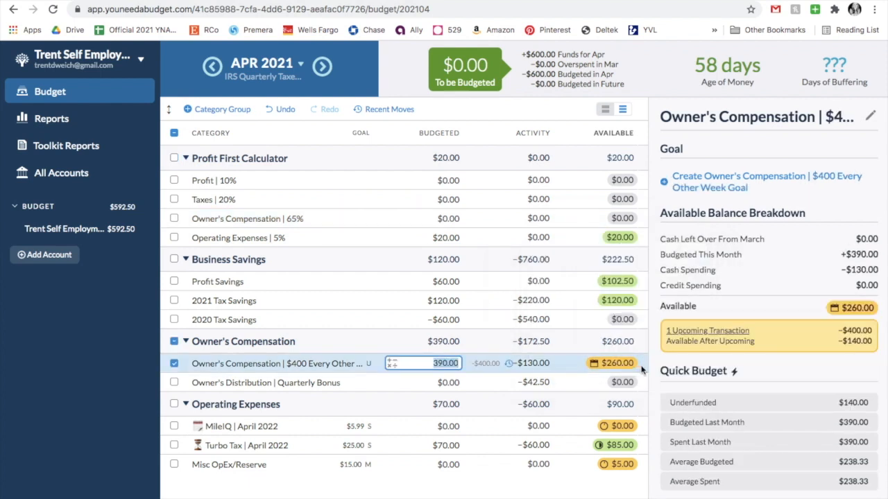
pyautogui.click(174, 362)
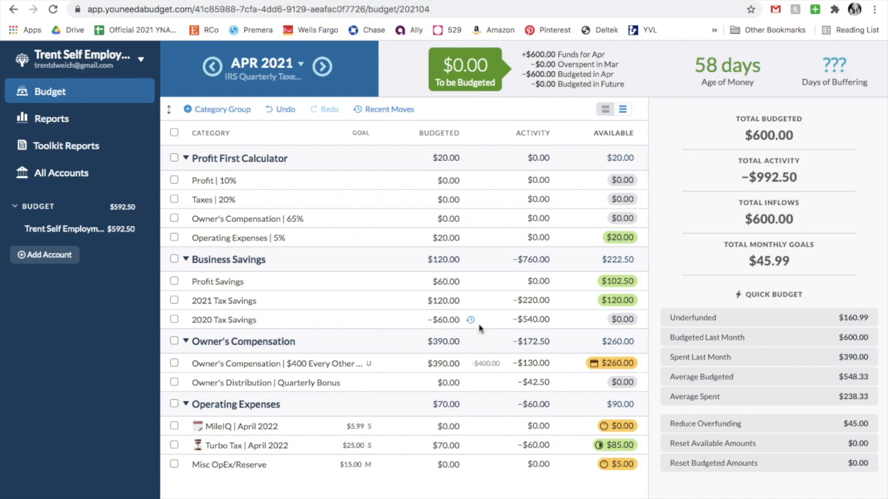
pyautogui.click(480, 329)
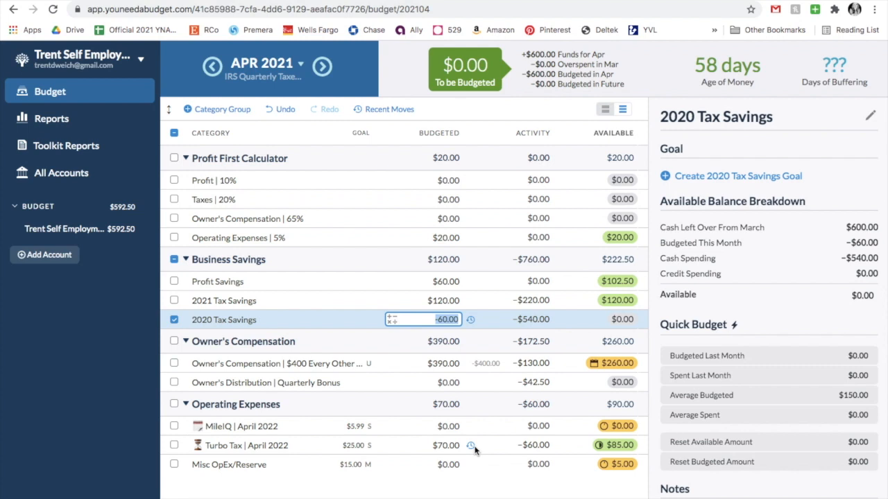
pyautogui.click(474, 449)
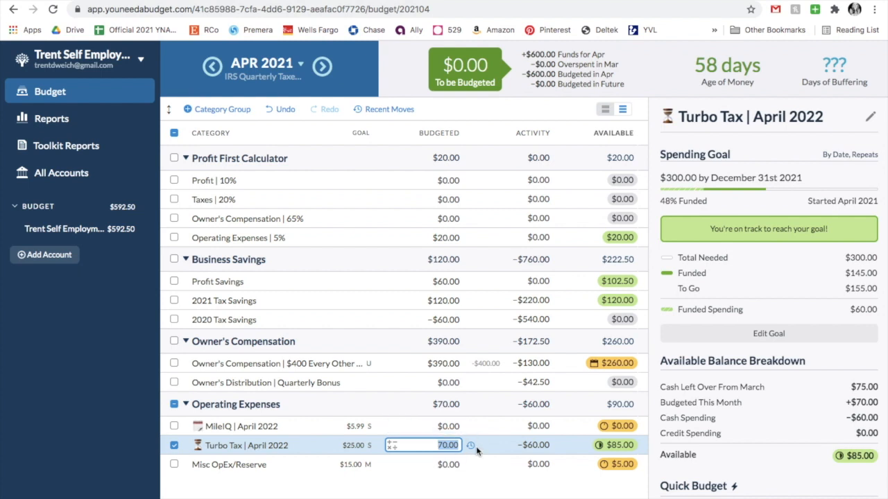
# Move the available $20.00 from Operating Expenses | 5% back to To be Budgeted.
pyautogui.click(619, 238)
pyautogui.click(636, 329)
pyautogui.click(565, 390)
pyautogui.click(657, 363)
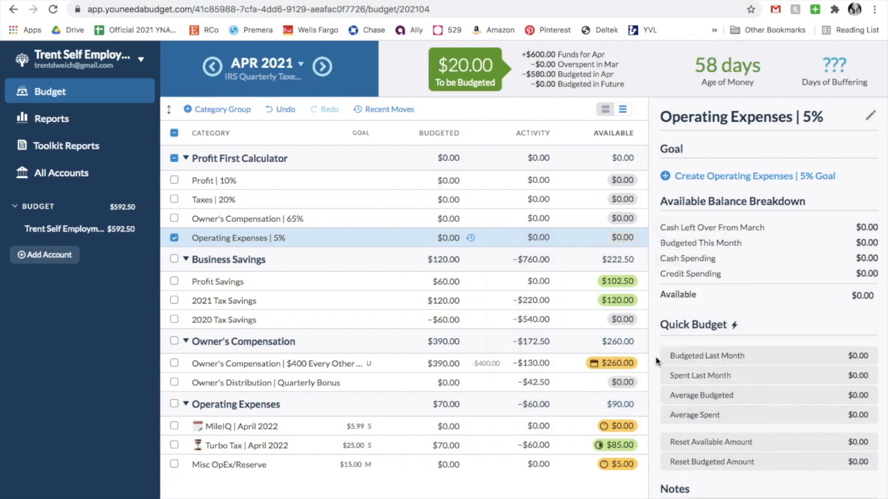
# Set the budgeted amount of Turbo Tax | April 2022 to $85.00.
pyautogui.click(449, 446)
pyautogui.write('85')
pyautogui.press('Return')
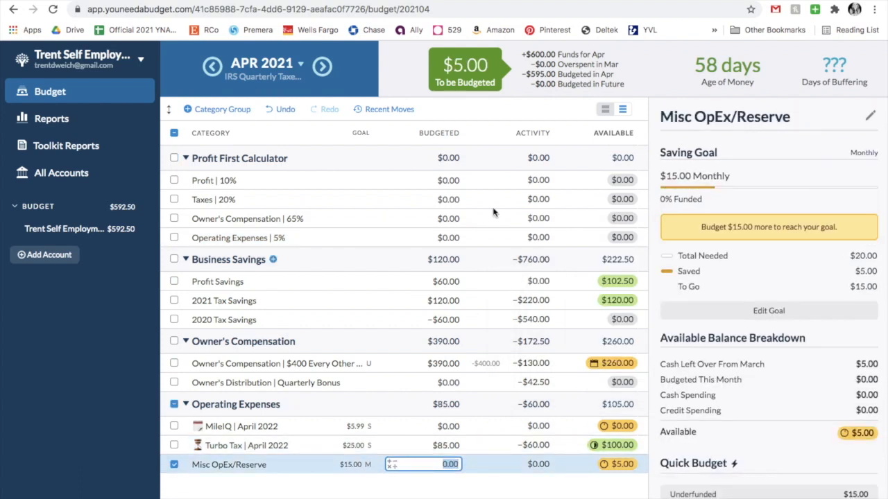
# Move the remaining $5.00 from To be Budgeted to Misc OpEx/Reserve and clear the category selection.
pyautogui.click(476, 61)
pyautogui.click(442, 179)
pyautogui.write('mis')
pyautogui.click(454, 243)
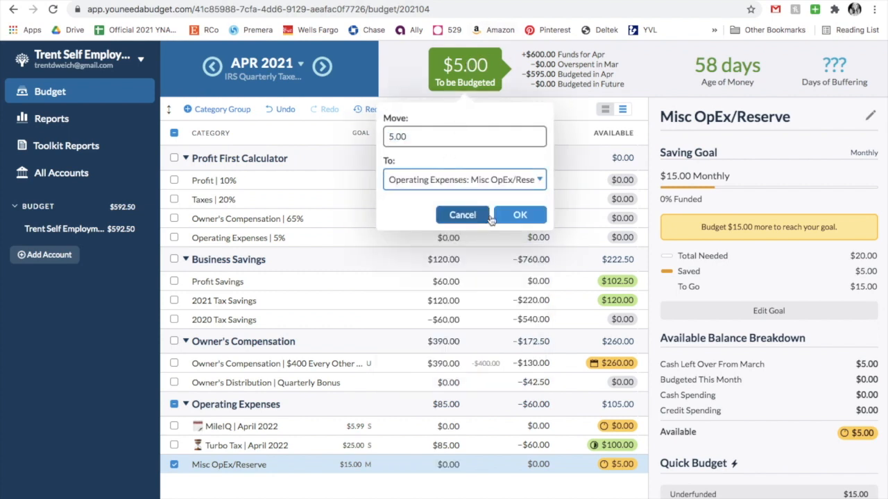
pyautogui.click(514, 216)
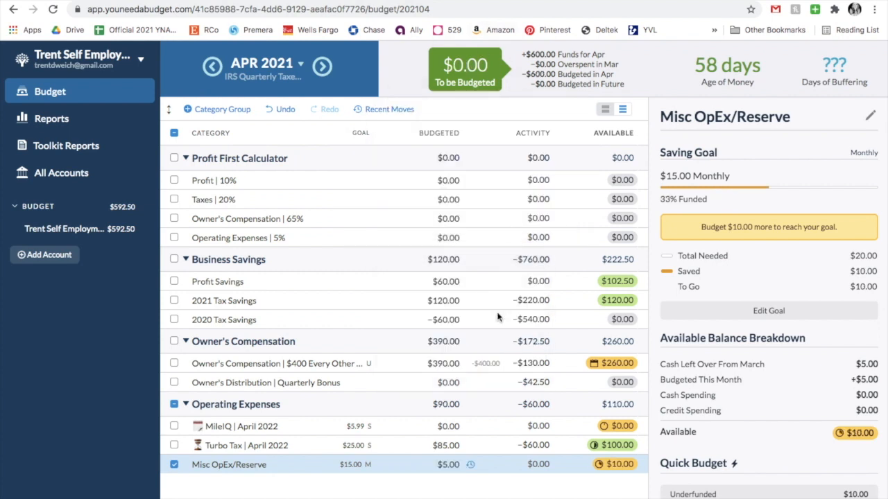
pyautogui.click(175, 466)
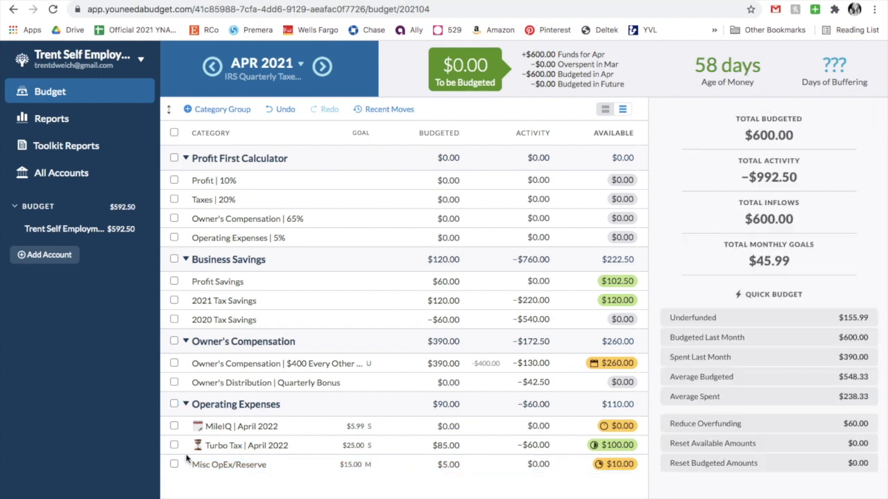
# Examine the April transactions behind the 2020 Tax Savings activity and close the transaction list.
pyautogui.click(501, 319)
pyautogui.click(532, 319)
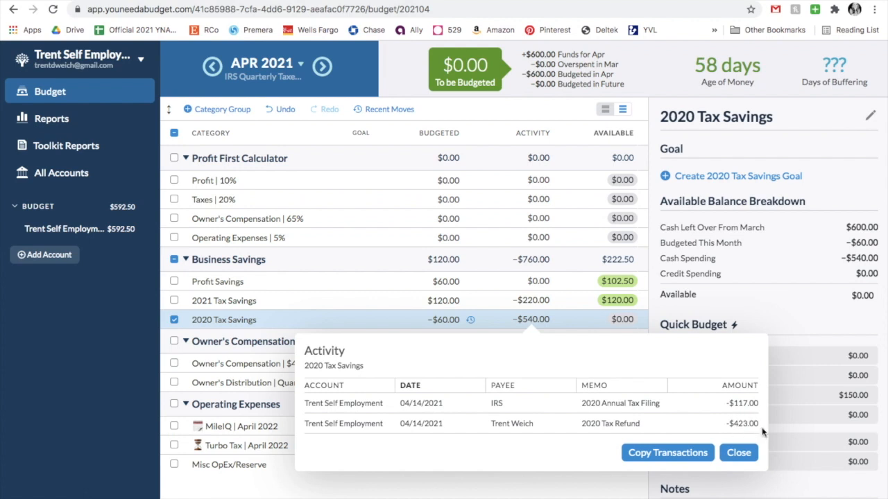
pyautogui.click(744, 453)
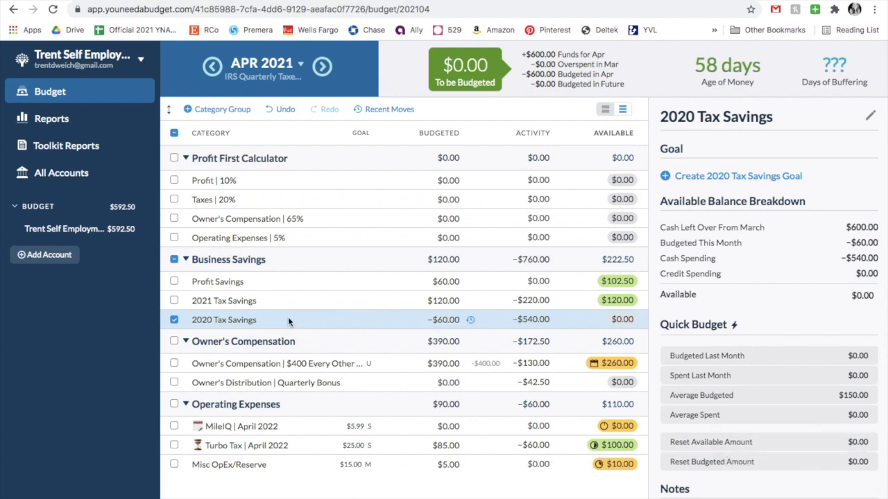
# Delete the 2020 Tax Savings category, reassigning its transactions and budgeted amounts to Business Savings: 2021 Tax Savings.
pyautogui.click(249, 320)
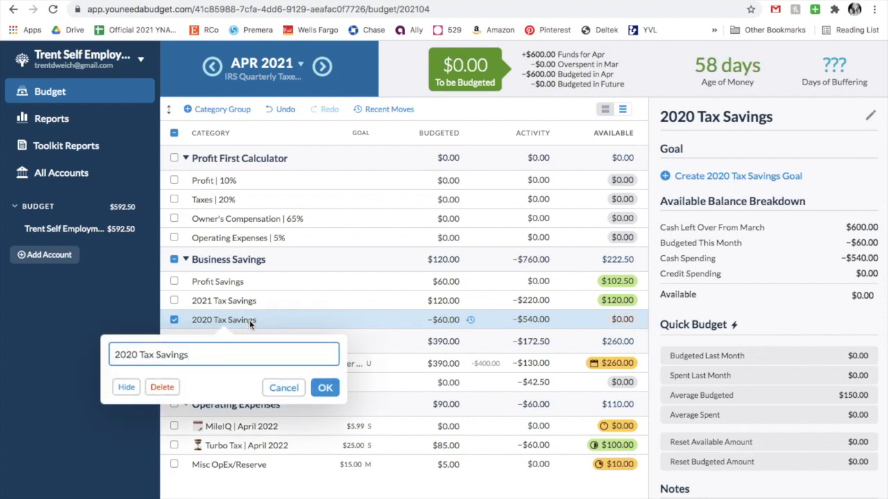
pyautogui.click(167, 387)
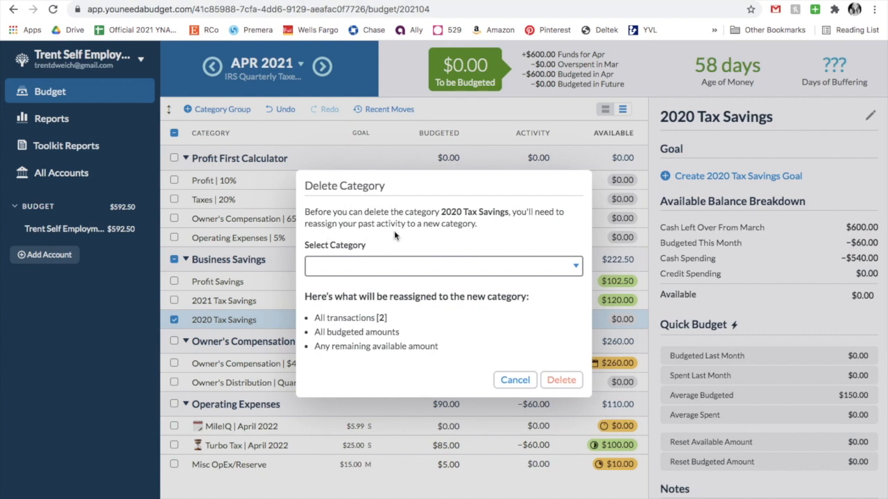
pyautogui.click(503, 266)
pyautogui.scroll(-2, 461, 370)
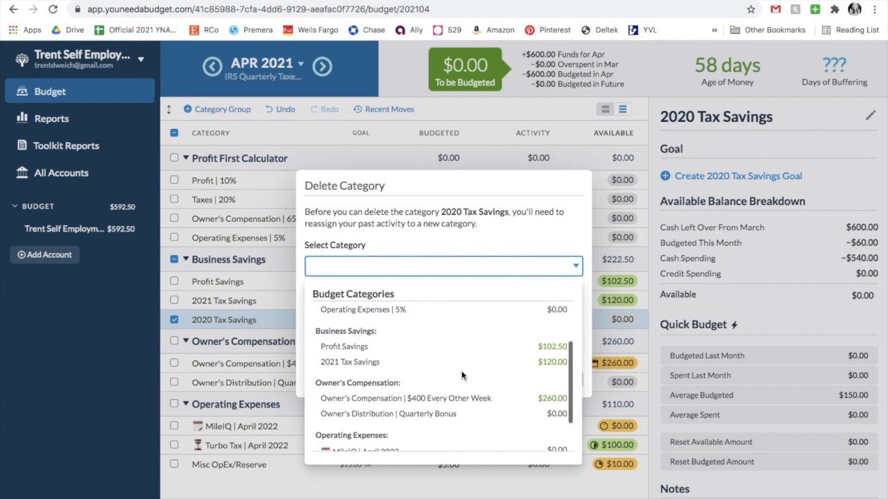
pyautogui.click(355, 364)
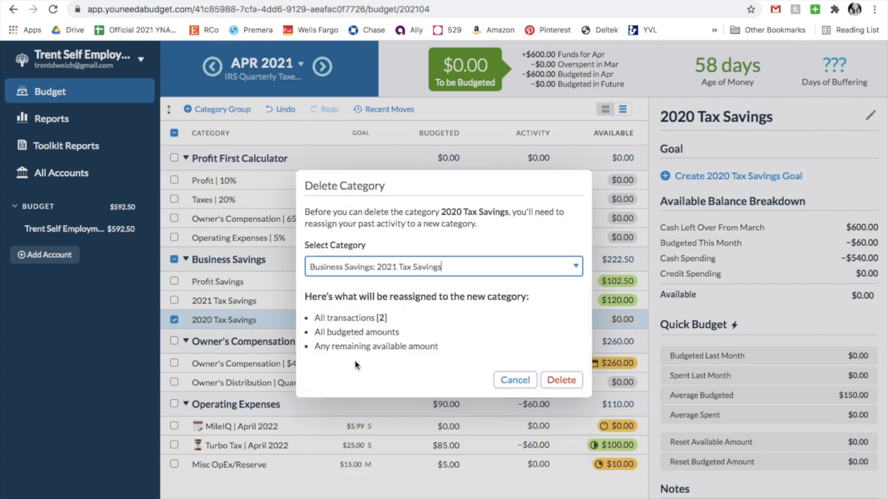
pyautogui.click(561, 380)
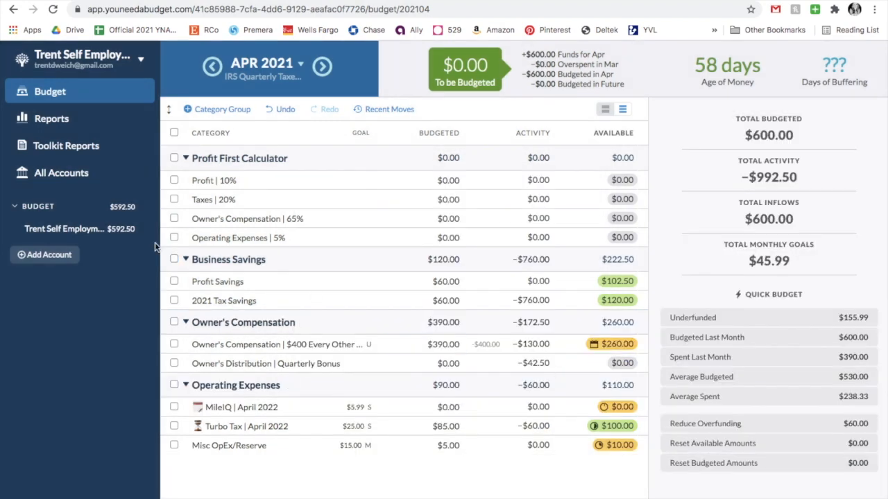
# Examine the April 2021 transactions behind 2021 Tax Savings in the Income v Expense report and close the list.
pyautogui.click(71, 123)
pyautogui.click(339, 69)
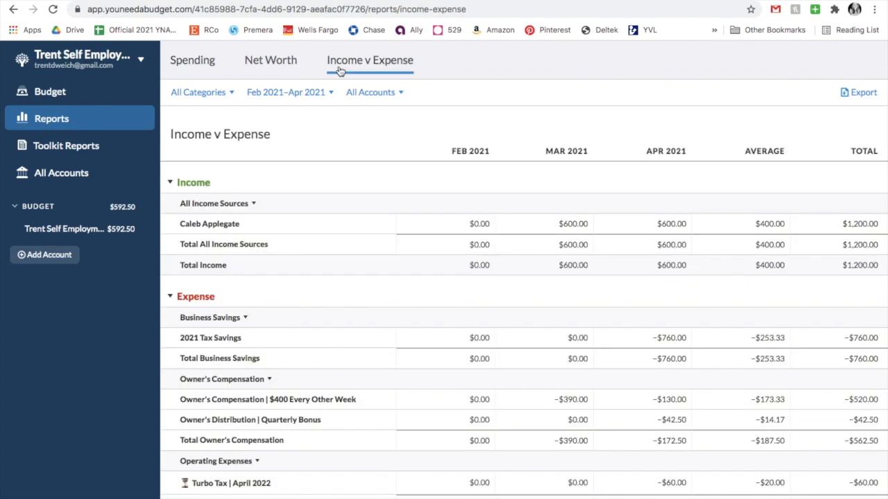
pyautogui.click(679, 341)
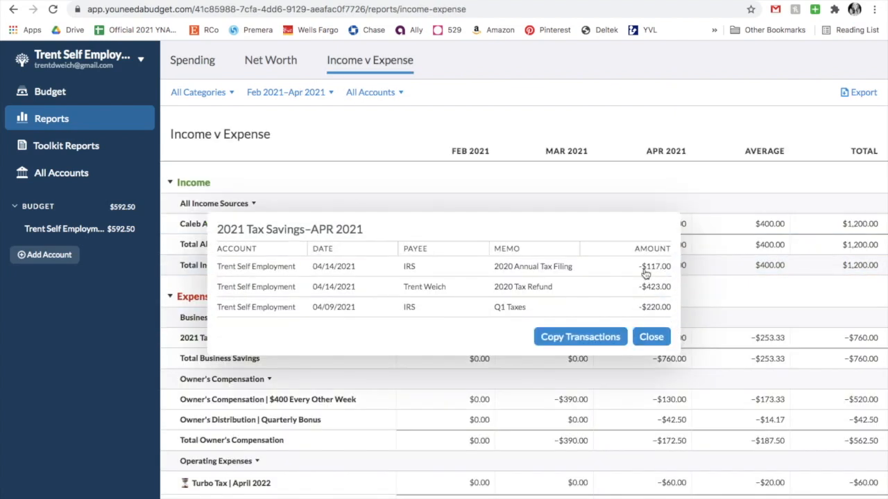
pyautogui.click(650, 337)
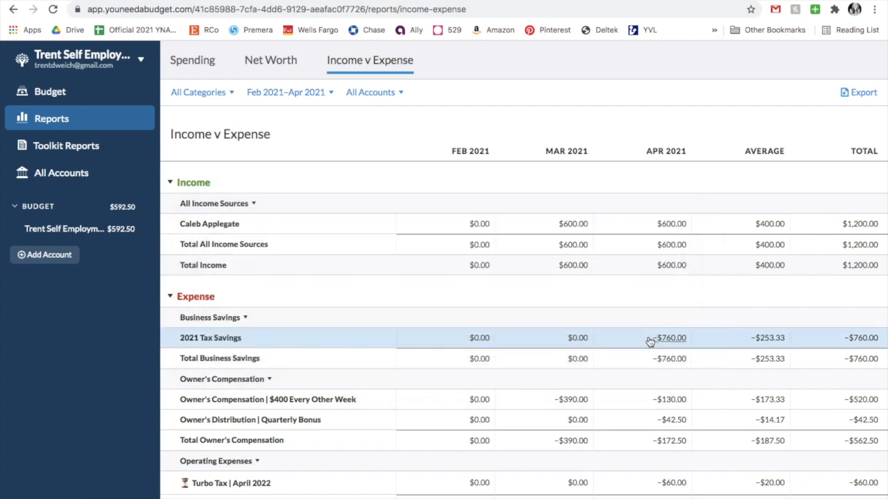
# In the self-employment account, enter the scheduled 04/25/2021 Owner's Compensation transaction immediately.
pyautogui.click(138, 230)
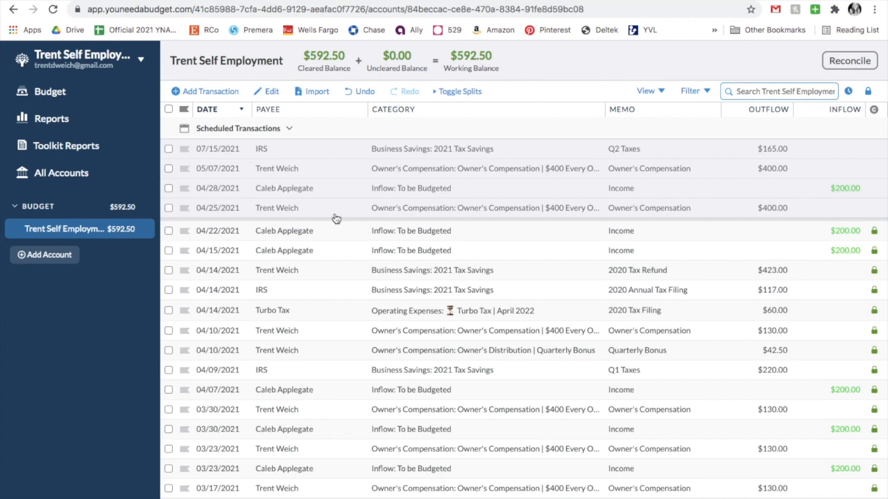
pyautogui.click(334, 211)
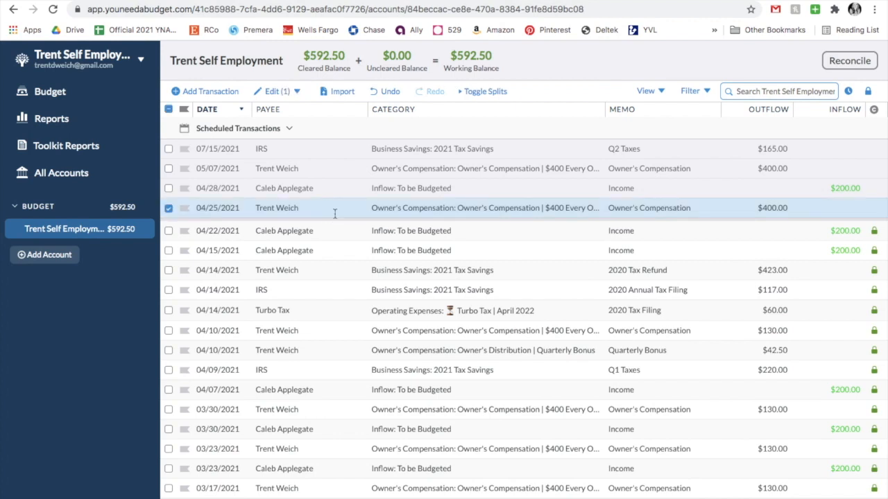
pyautogui.click(281, 94)
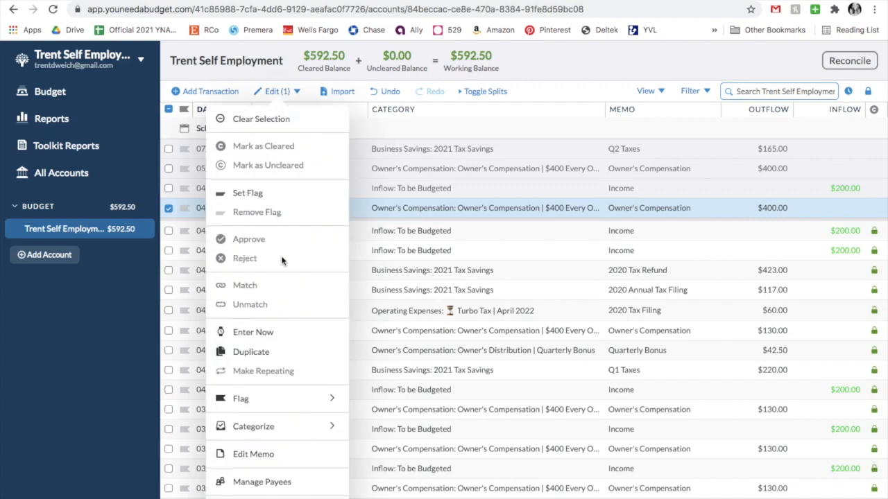
pyautogui.click(256, 332)
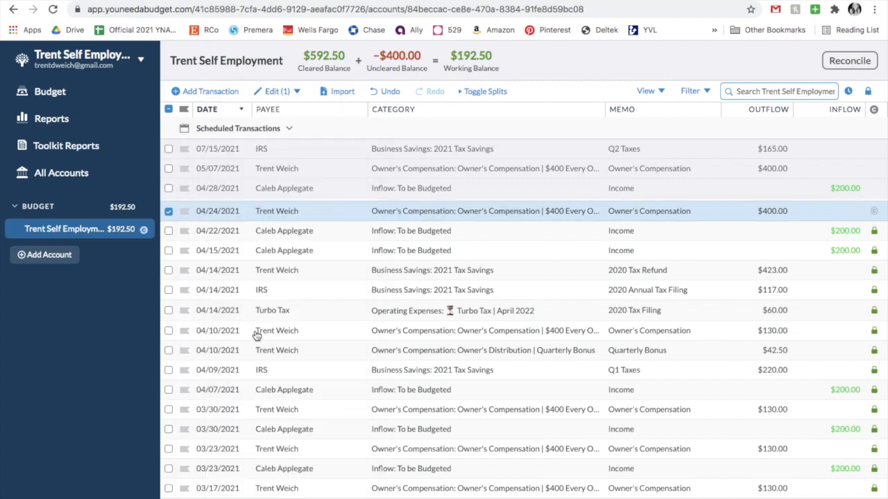
# Set the outflow of the newly entered Owner's Compensation transaction to $260 and save it.
pyautogui.click(775, 210)
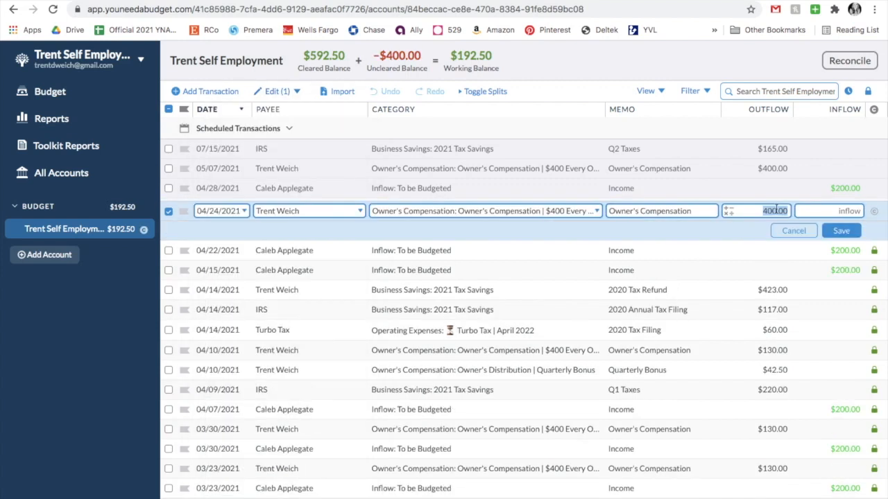
pyautogui.write('260')
pyautogui.click(841, 230)
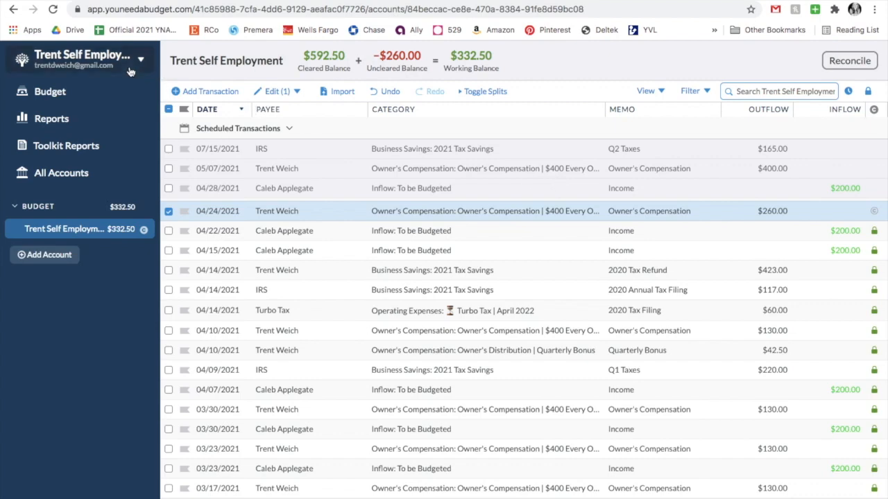
# Switch to Our Budget and add 5% of $260 to the April amount of Transfer Tuesday | 5% under Paycheck Withholding, leaving that group collapsed.
pyautogui.click(130, 72)
pyautogui.click(112, 85)
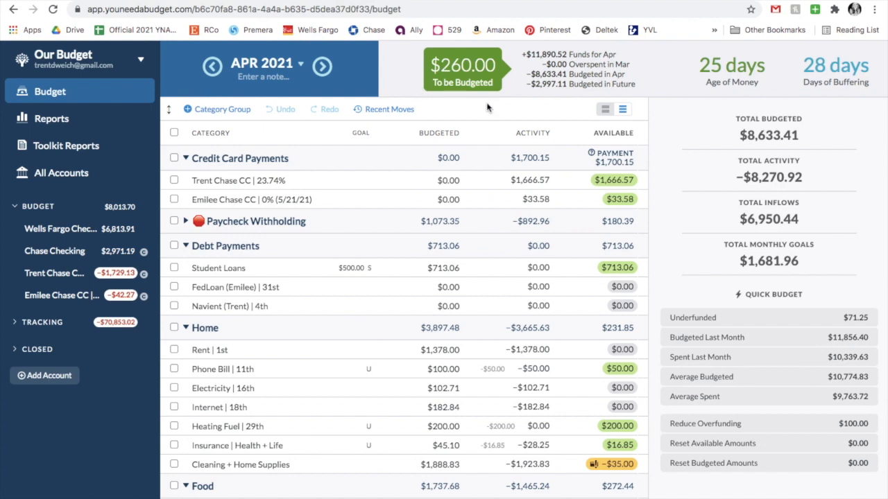
pyautogui.click(186, 222)
pyautogui.click(407, 263)
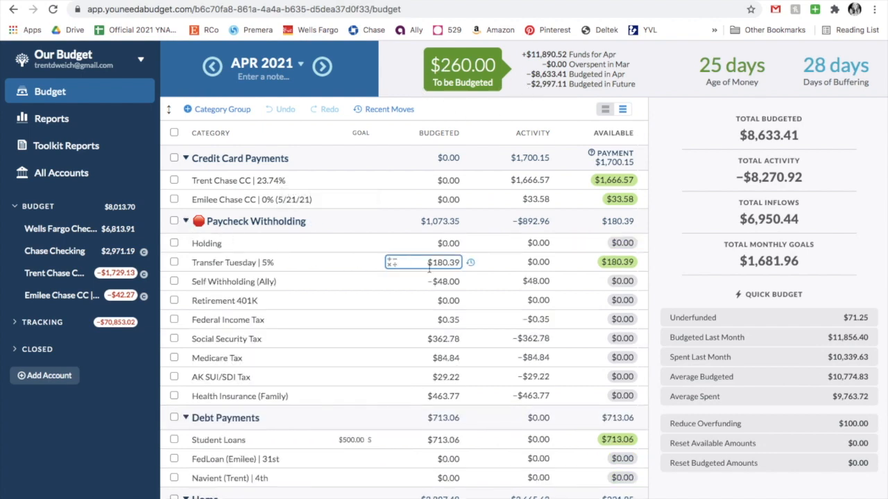
pyautogui.press('Right')
pyautogui.write('+260')
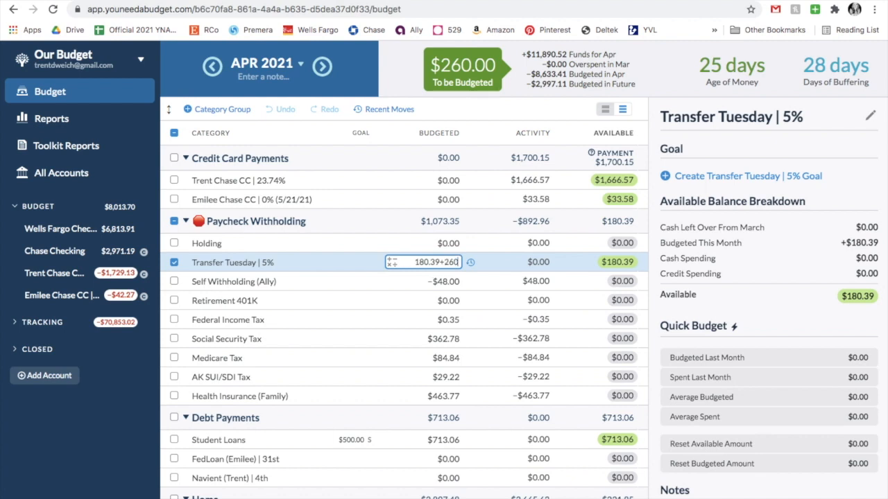
pyautogui.write('*.05')
pyautogui.press('Return')
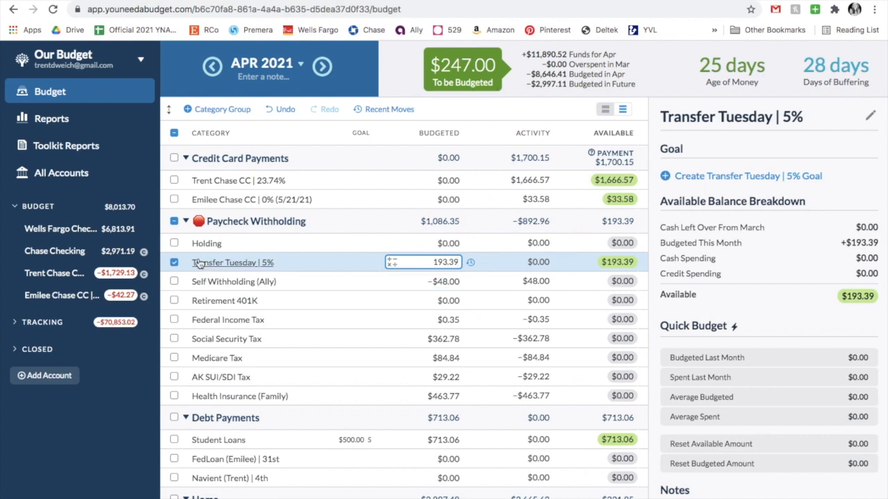
pyautogui.click(174, 263)
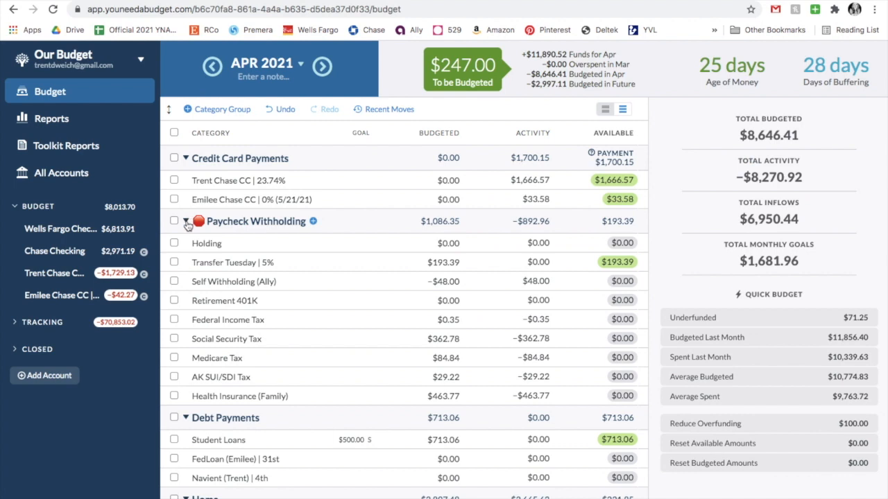
pyautogui.click(186, 222)
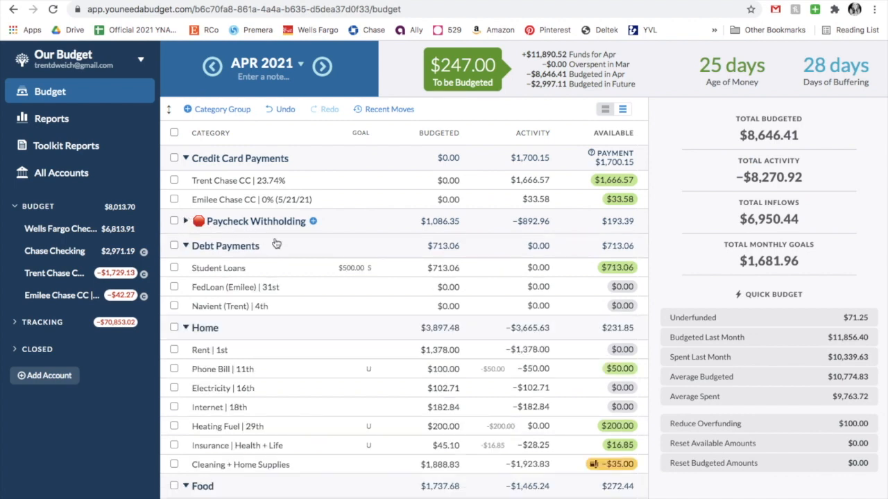
# Cover the $35.00 overspending in Cleaning + Home Supplies with the Underfunded quick budget.
pyautogui.scroll(-4, 305, 257)
pyautogui.scroll(-3, 306, 261)
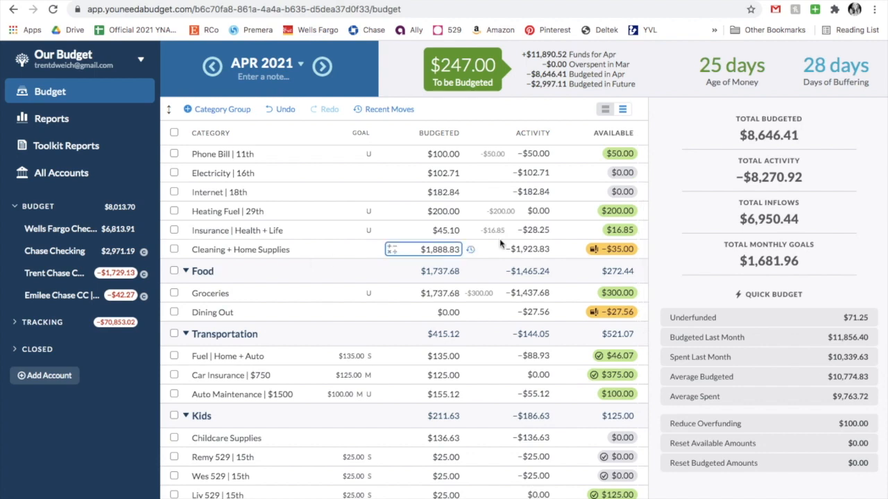
pyautogui.click(564, 252)
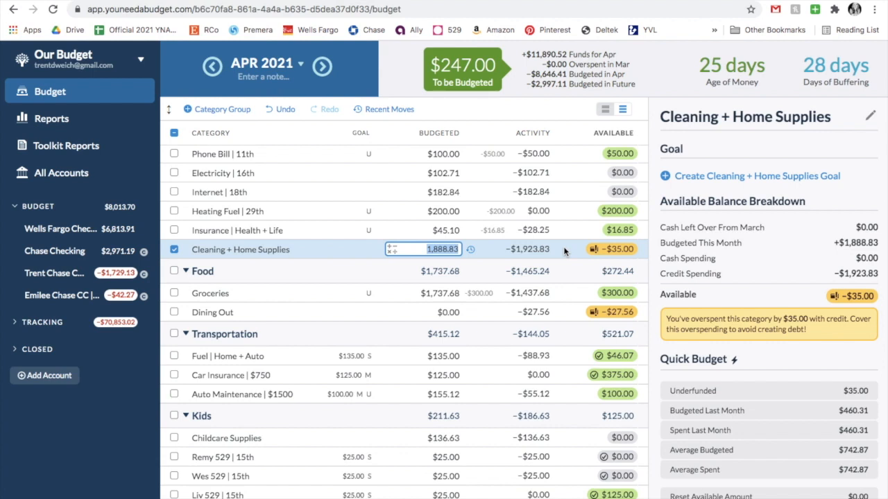
pyautogui.scroll(-2, 738, 305)
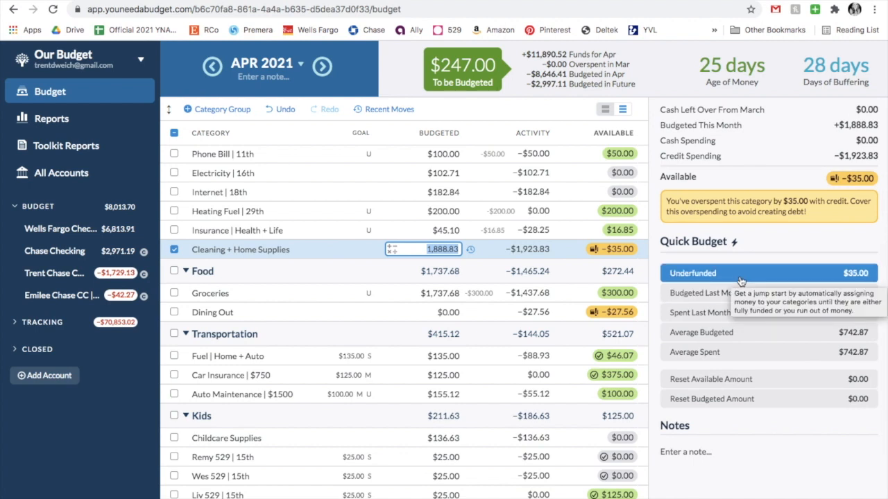
pyautogui.click(741, 274)
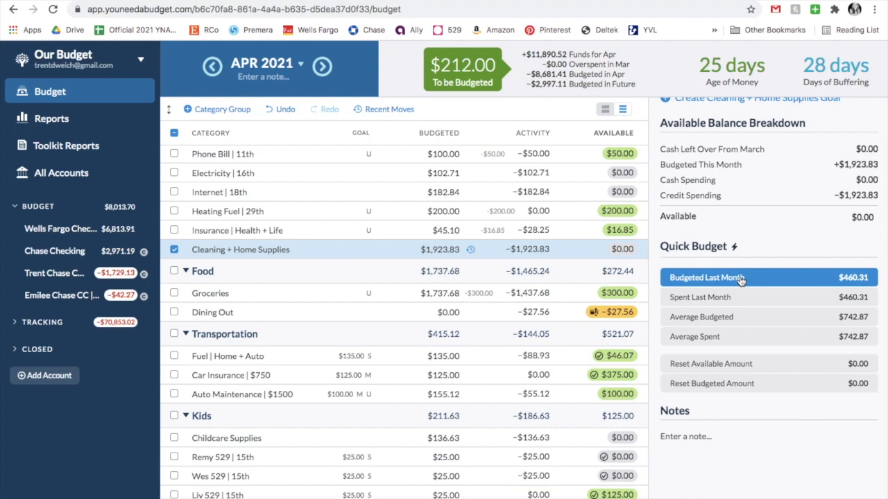
# Review the Dining Out activity, cover its $27.56 overspending with the Underfunded quick budget, and clear the category selection.
pyautogui.click(563, 317)
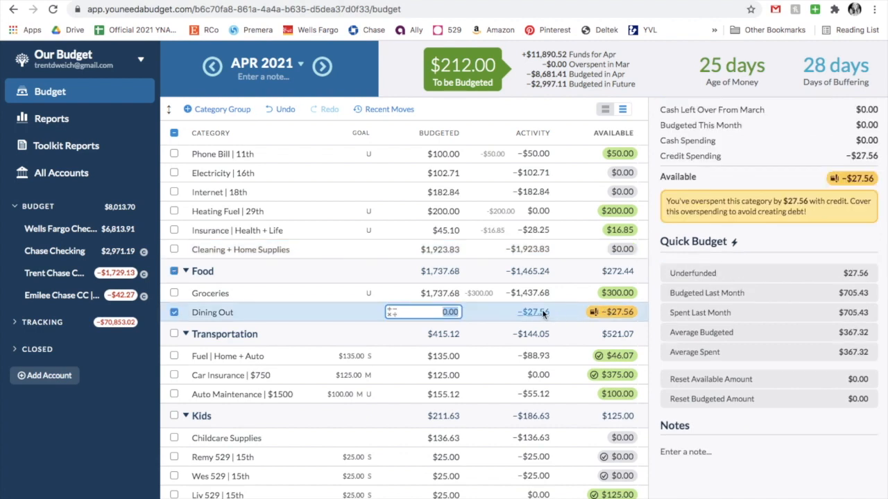
pyautogui.click(544, 313)
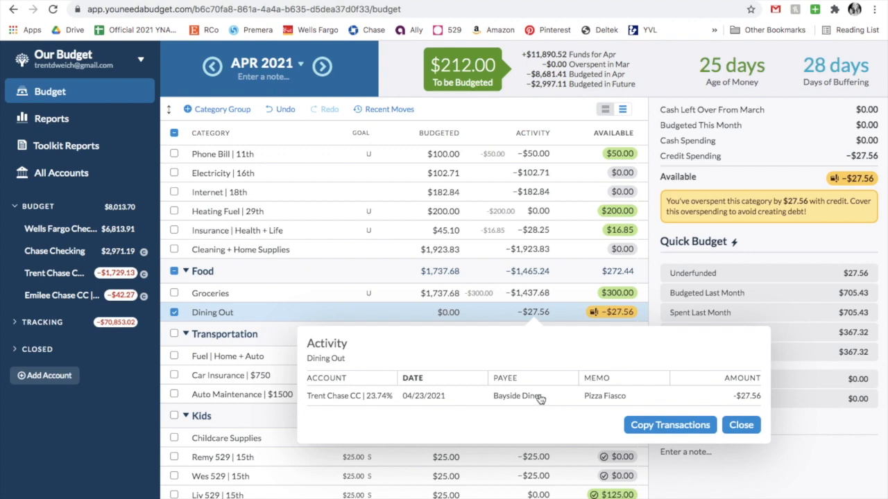
pyautogui.click(742, 425)
pyautogui.click(751, 274)
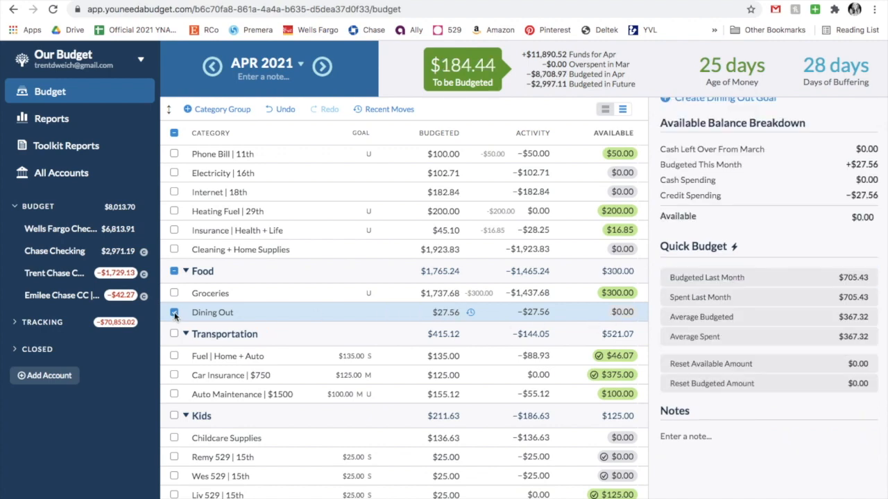
pyautogui.click(174, 313)
# Examine the April transactions behind the overspent personal spending category in Quality of Life.
pyautogui.scroll(-4, 299, 365)
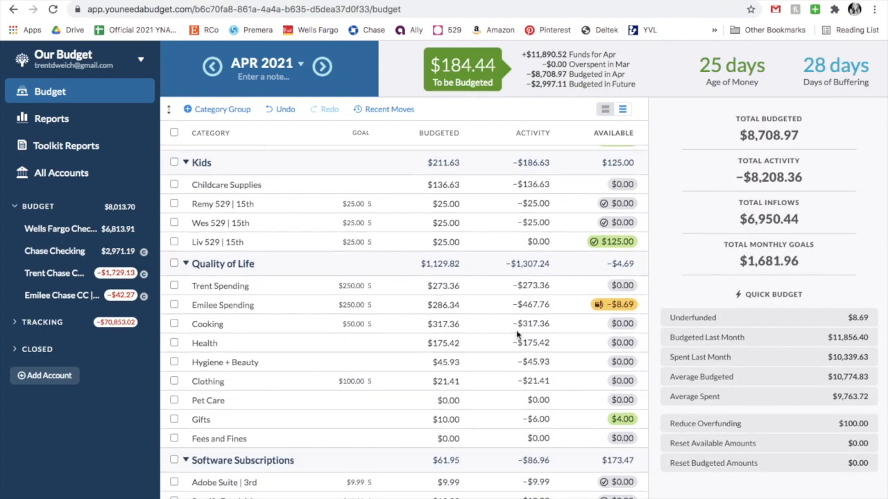
pyautogui.click(564, 311)
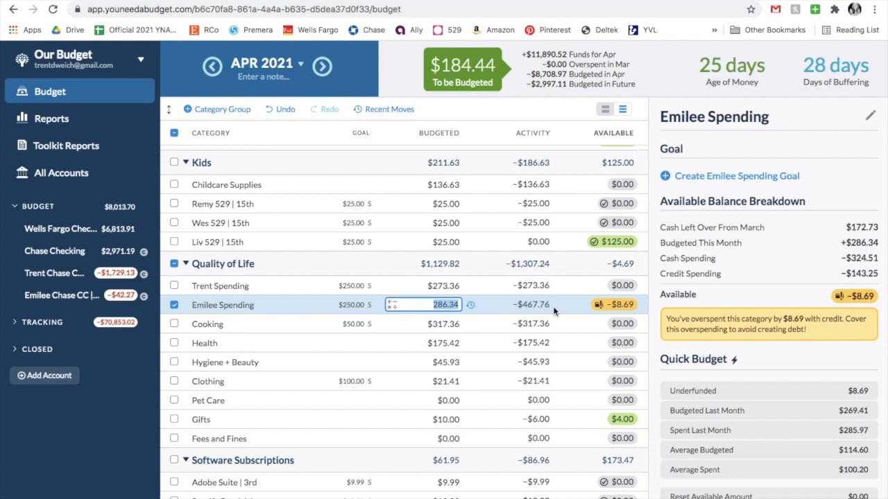
pyautogui.click(544, 311)
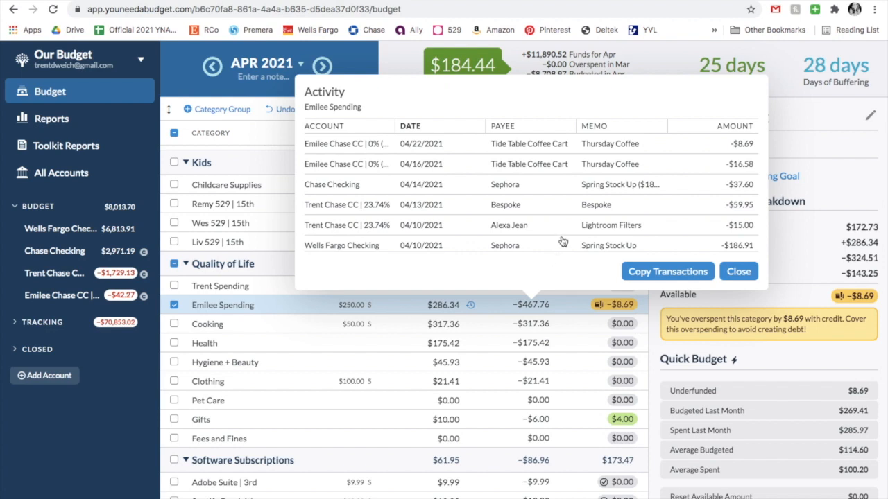
pyautogui.scroll(-3, 563, 240)
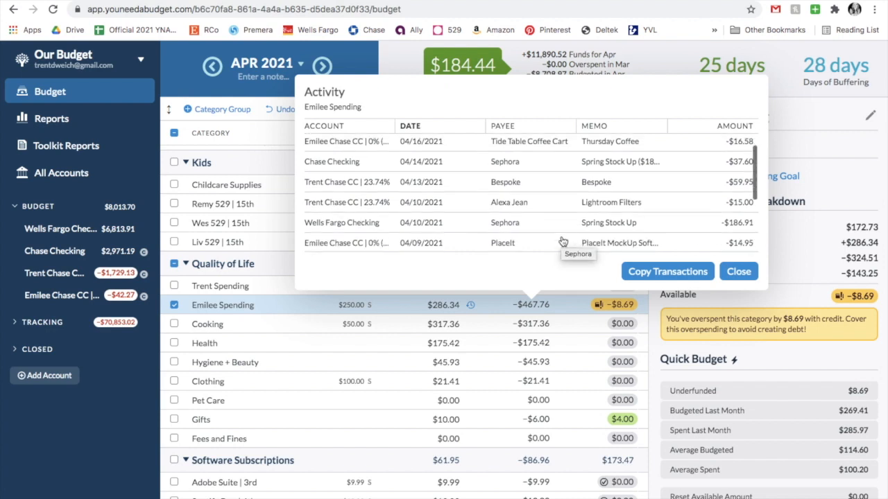
pyautogui.scroll(-1, 562, 241)
pyautogui.scroll(3, 568, 237)
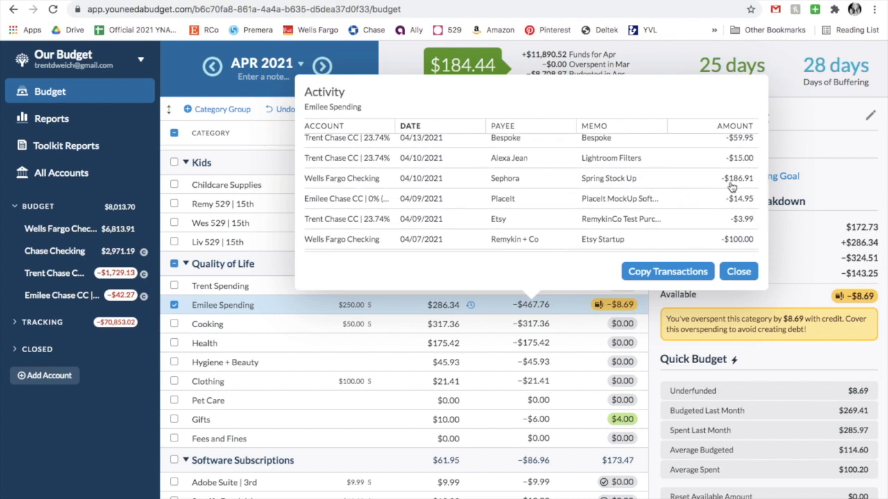
pyautogui.scroll(2, 736, 182)
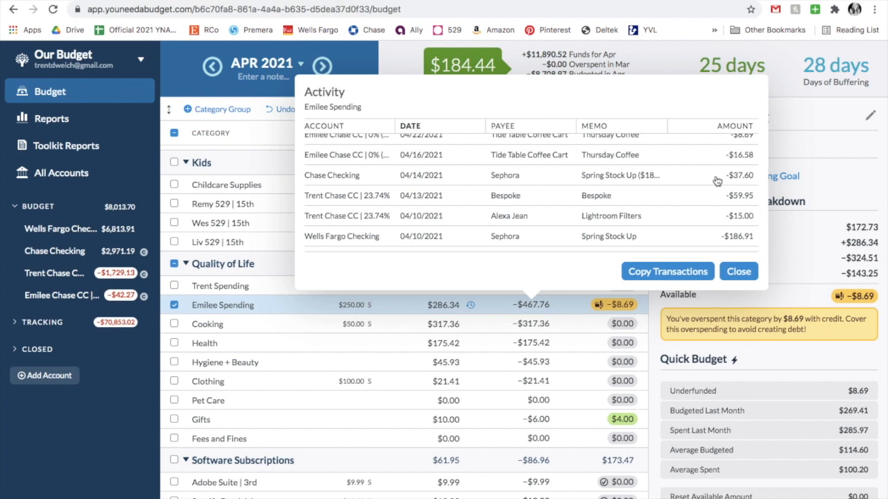
pyautogui.scroll(-3, 717, 180)
pyautogui.scroll(-2, 718, 181)
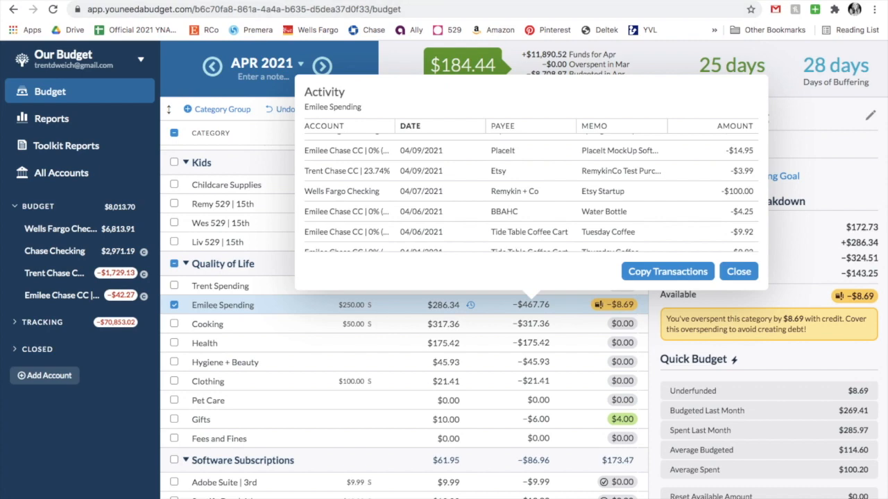
# Switch to the RemykinCo shop page on Etsy and view its header.
pyautogui.click(281, 1)
pyautogui.scroll(2, 297, 111)
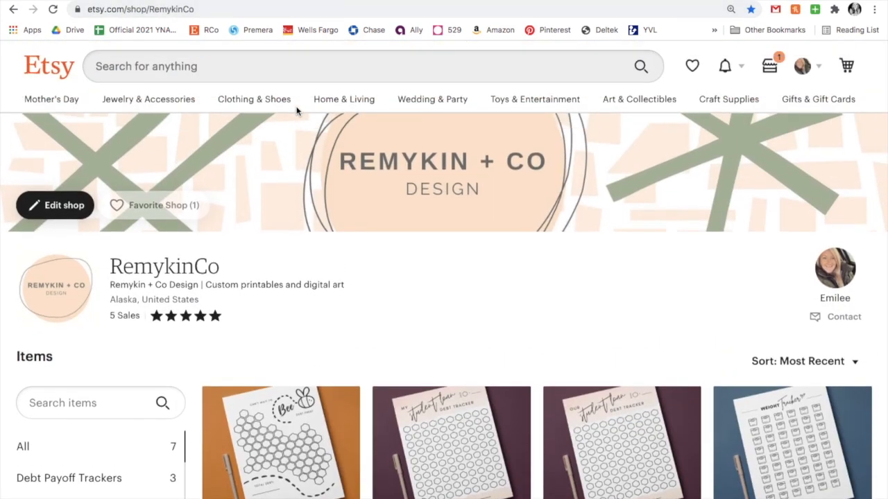
# Look through the printables listed in the RemykinCo shop and its rating, and switch back to the YNAB budget.
pyautogui.scroll(-4, 297, 111)
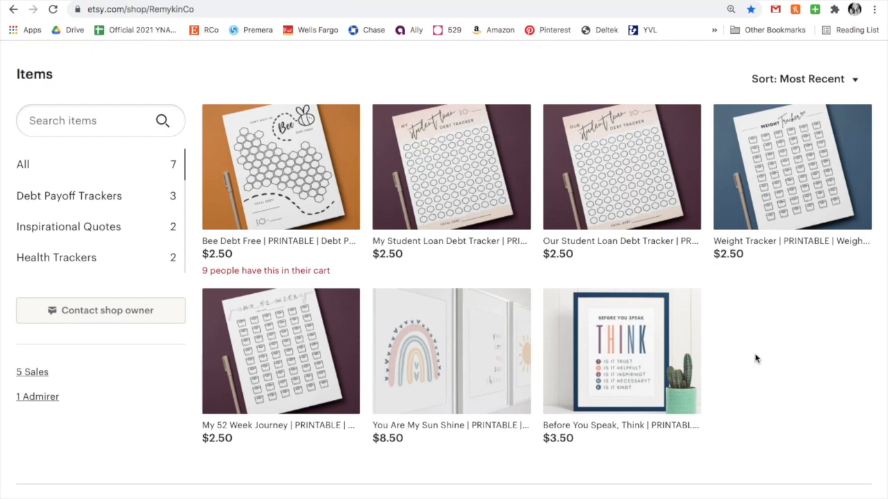
pyautogui.scroll(2, 754, 358)
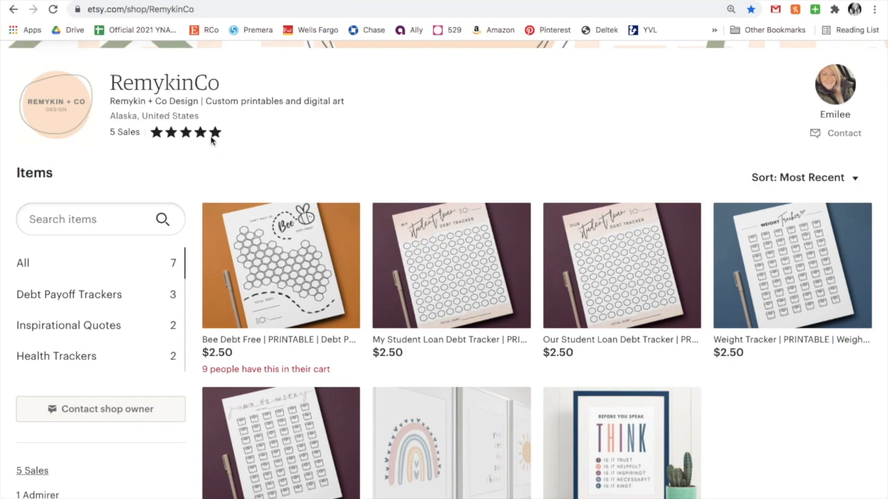
pyautogui.click(147, 2)
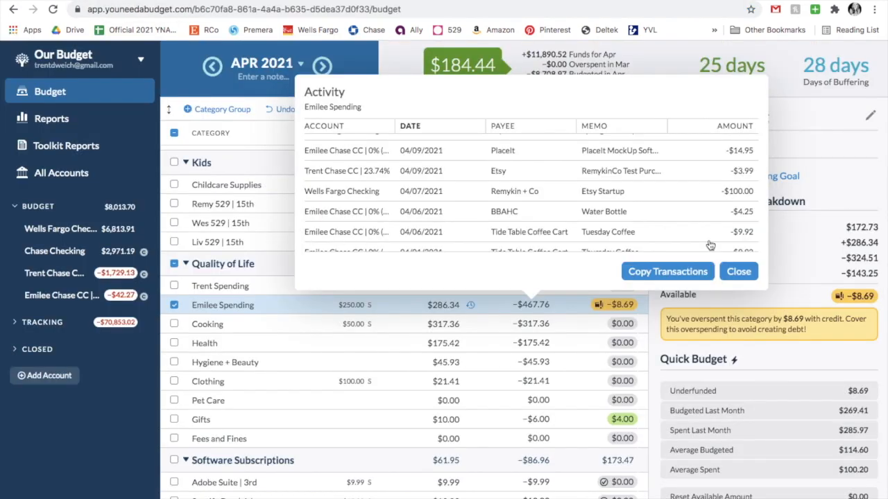
# Cover the $8.69 overspending in the personal spending category with the Underfunded quick budget, and clear the selection.
pyautogui.click(739, 272)
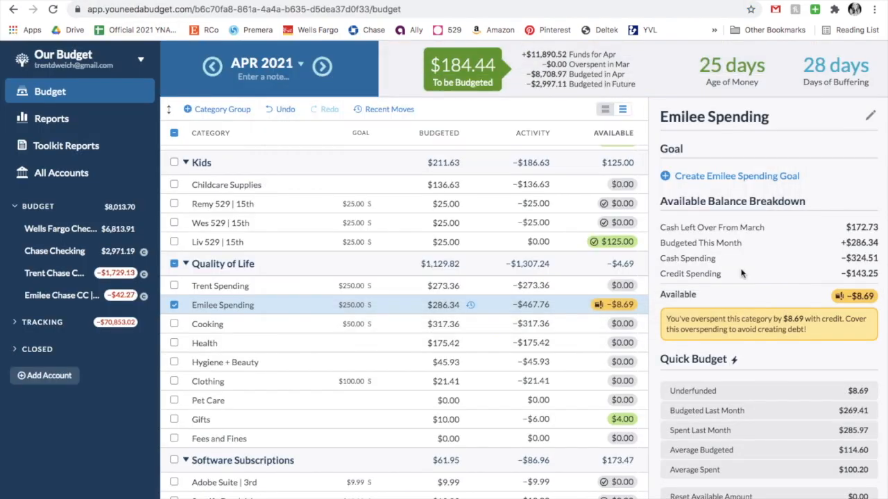
pyautogui.click(714, 388)
pyautogui.click(175, 306)
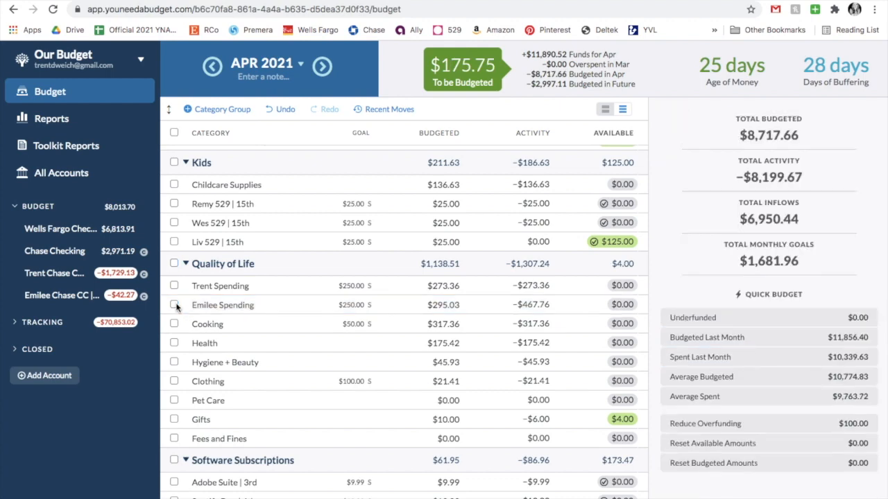
# Go to the May 2021 budget and reduce the Rent | 1st budgeted amount by $35 to $1,343.00.
pyautogui.scroll(-4, 176, 307)
pyautogui.scroll(4, 176, 307)
pyautogui.scroll(10, 176, 306)
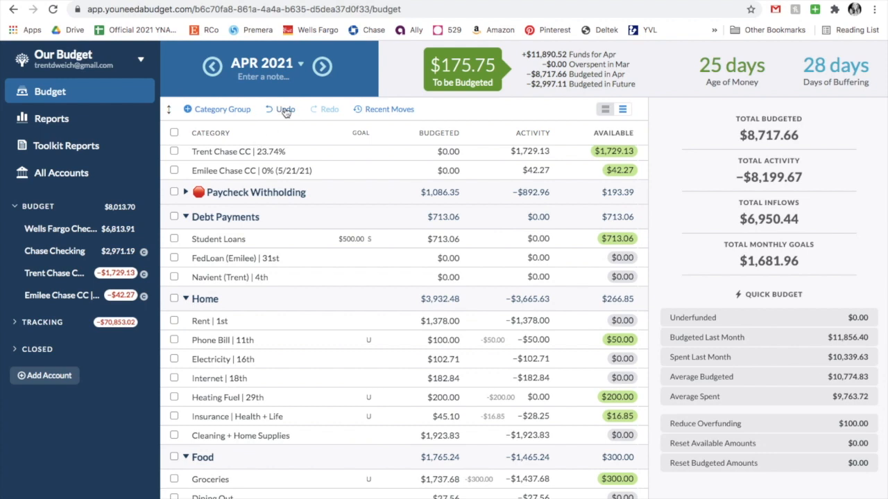
pyautogui.click(320, 72)
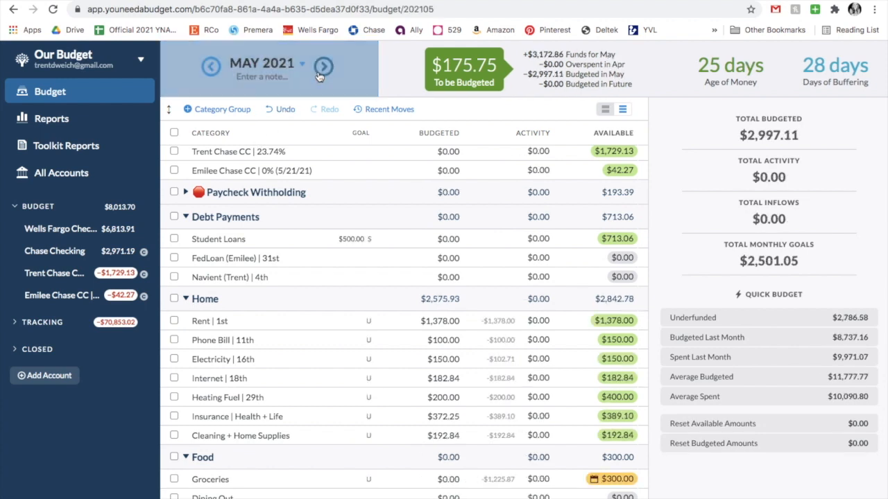
pyautogui.scroll(-3, 585, 280)
pyautogui.scroll(1, 585, 280)
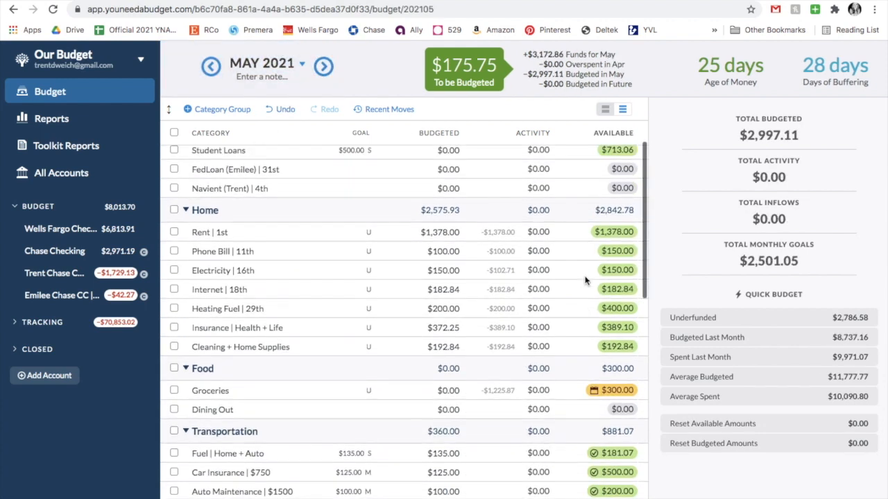
pyautogui.click(432, 232)
pyautogui.press('Right')
pyautogui.write('-35')
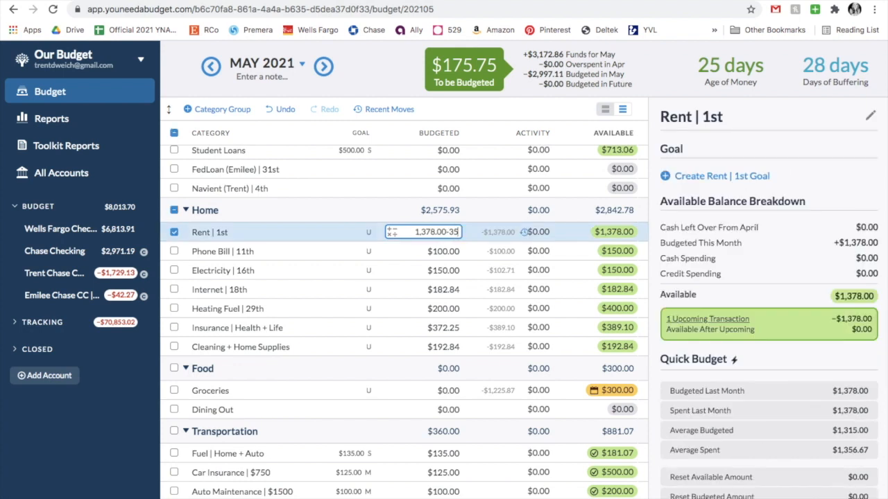
pyautogui.press('Return')
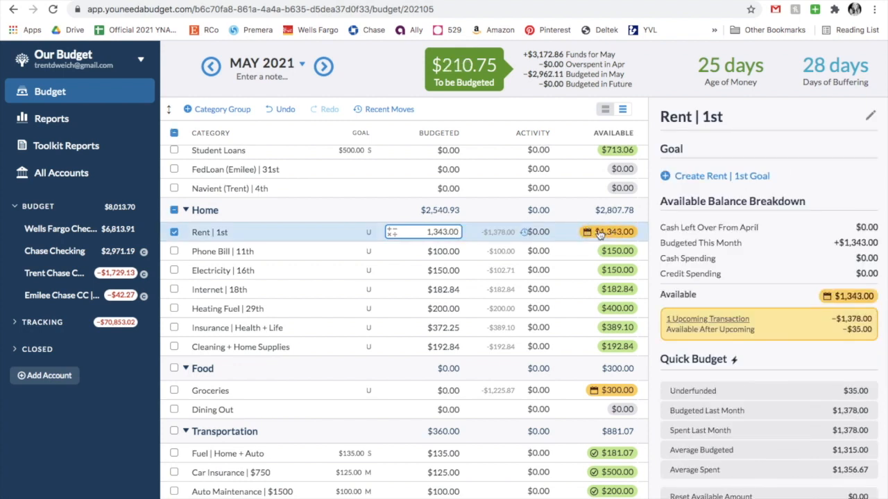
# Change the outflow of the upcoming 05/01/2021 May Rent transaction to $1,343.00, save it, and return to the Rent category in the budget.
pyautogui.click(681, 321)
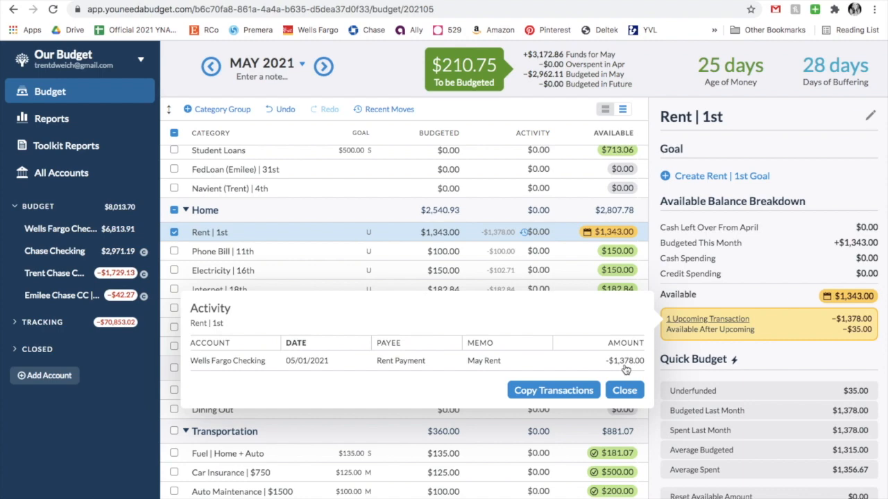
pyautogui.click(493, 361)
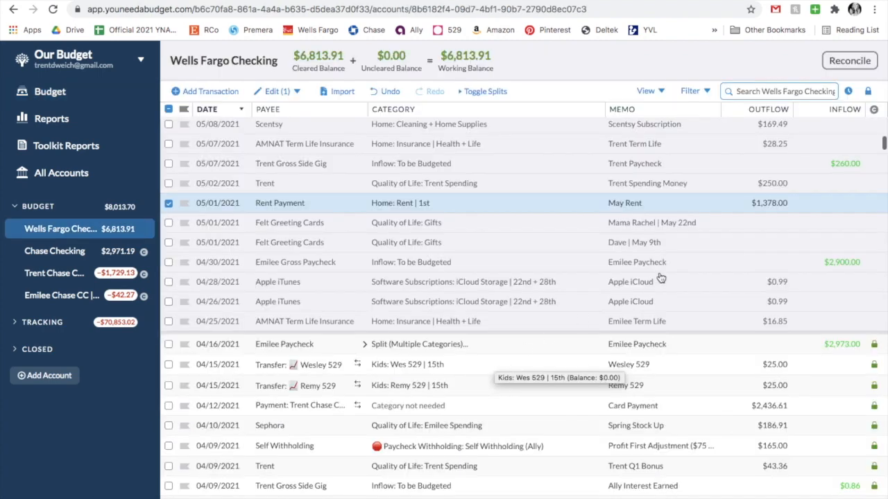
pyautogui.click(770, 204)
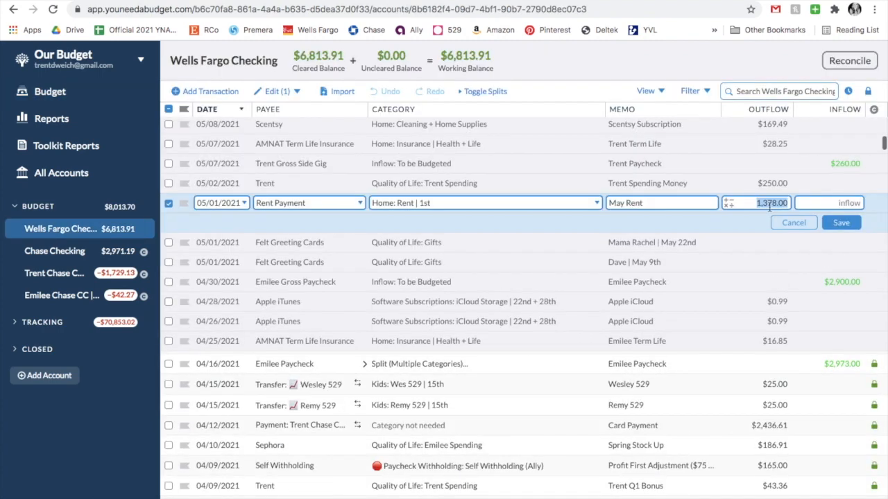
pyautogui.write('1343')
pyautogui.click(838, 223)
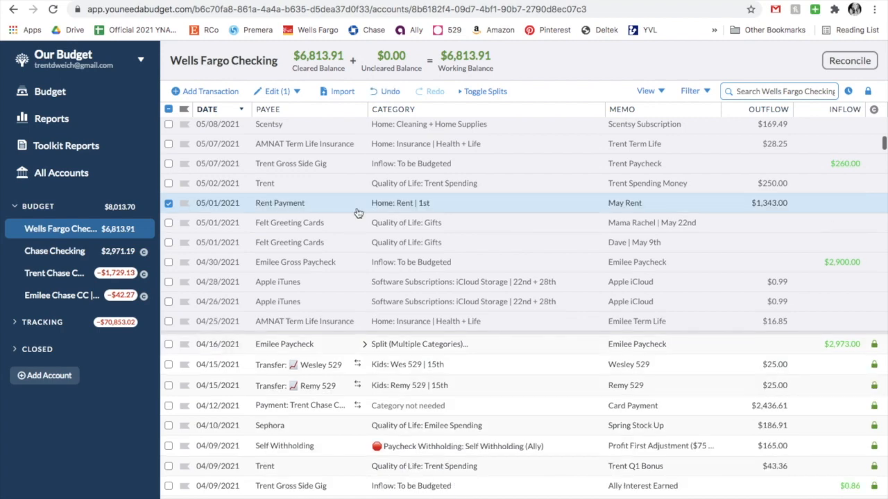
pyautogui.click(169, 205)
pyautogui.click(71, 94)
pyautogui.click(569, 355)
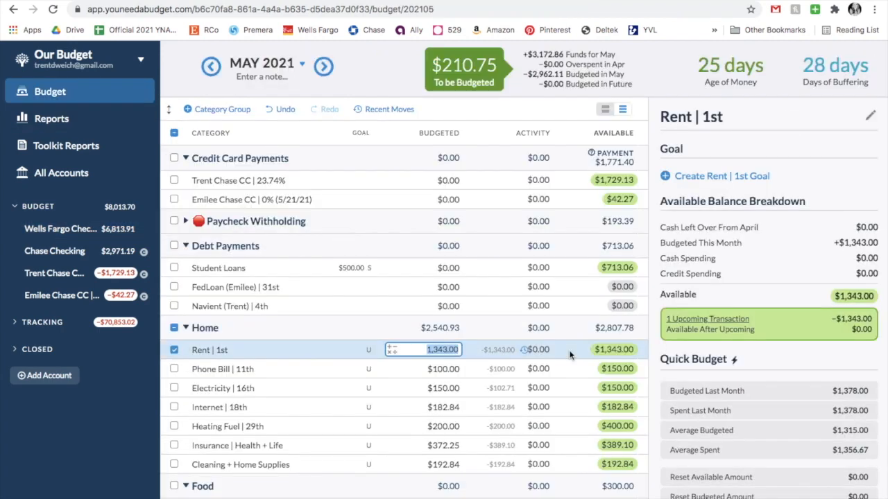
# Fund the missing $0.01 in the Headspace | April 2021 subscription category with the Underfunded quick budget.
pyautogui.scroll(-2, 569, 355)
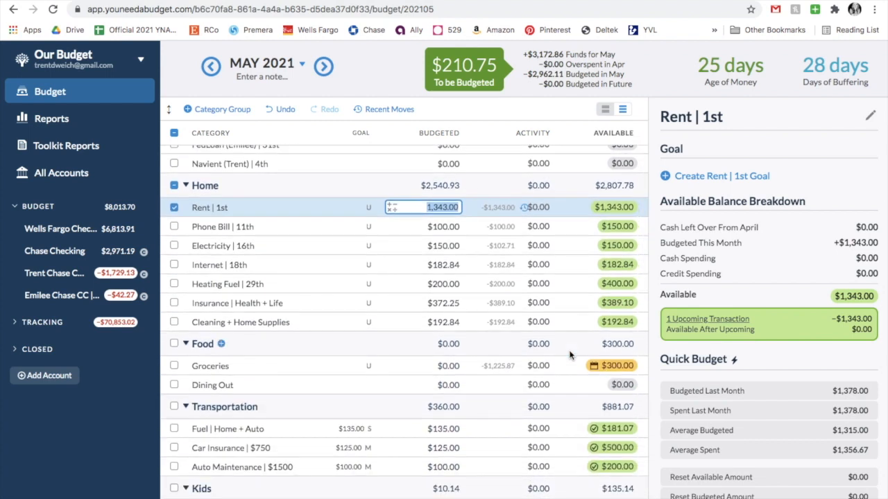
pyautogui.scroll(-2, 570, 355)
pyautogui.scroll(-3, 570, 354)
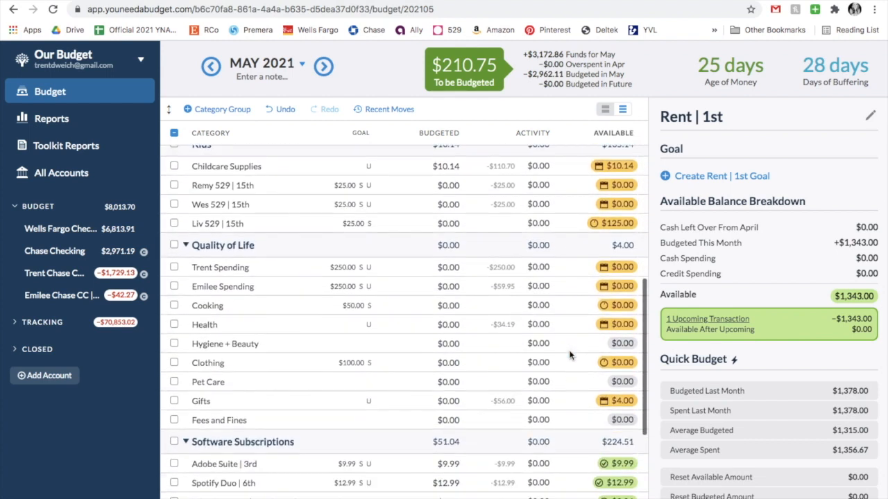
pyautogui.scroll(-3, 569, 354)
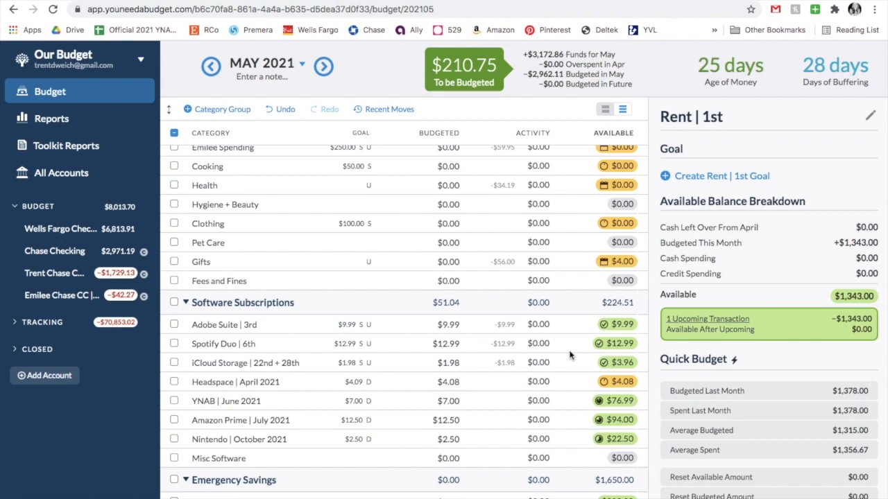
pyautogui.click(562, 381)
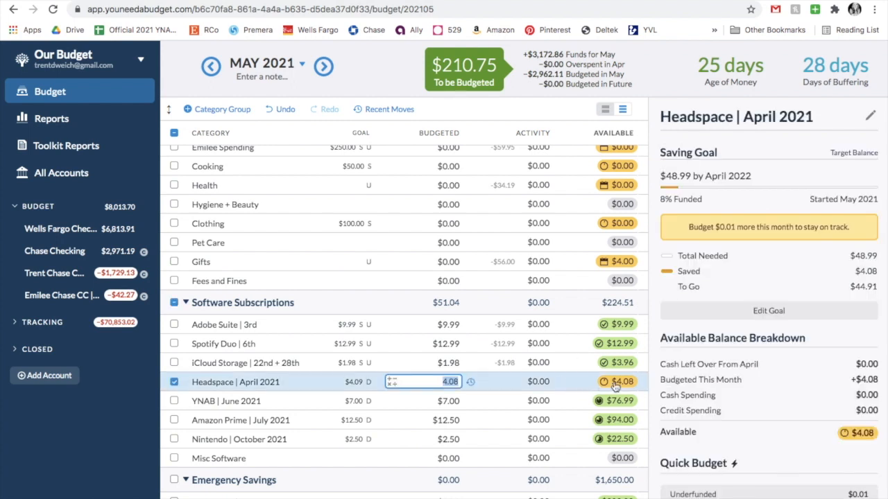
pyautogui.scroll(-3, 763, 346)
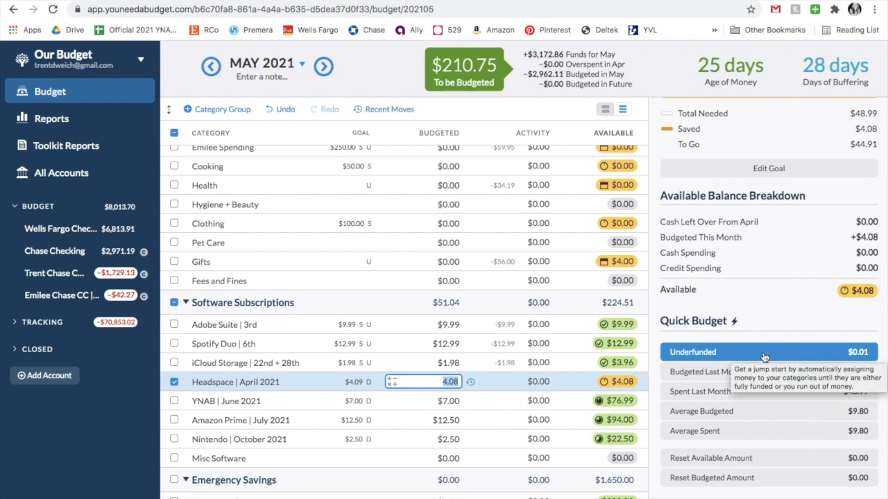
pyautogui.click(764, 357)
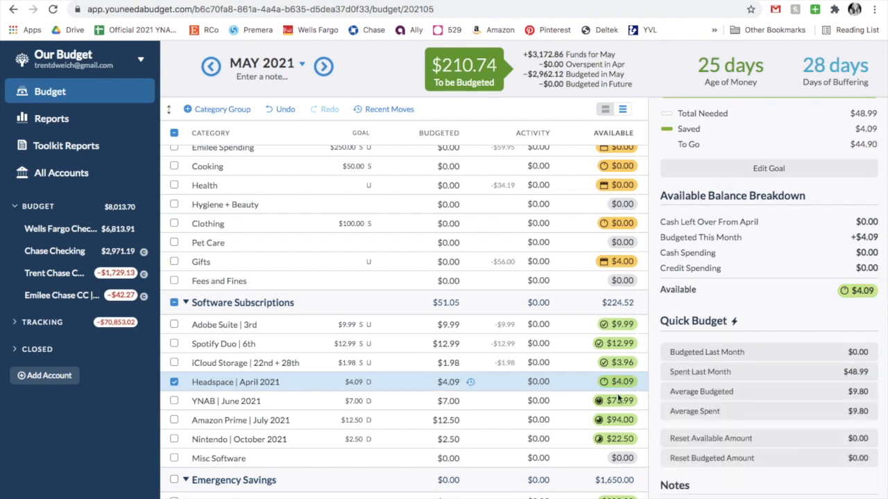
# Select the three 529 categories in the Kids group and fund them with $25.00 each using the Underfunded quick budget.
pyautogui.scroll(5, 596, 409)
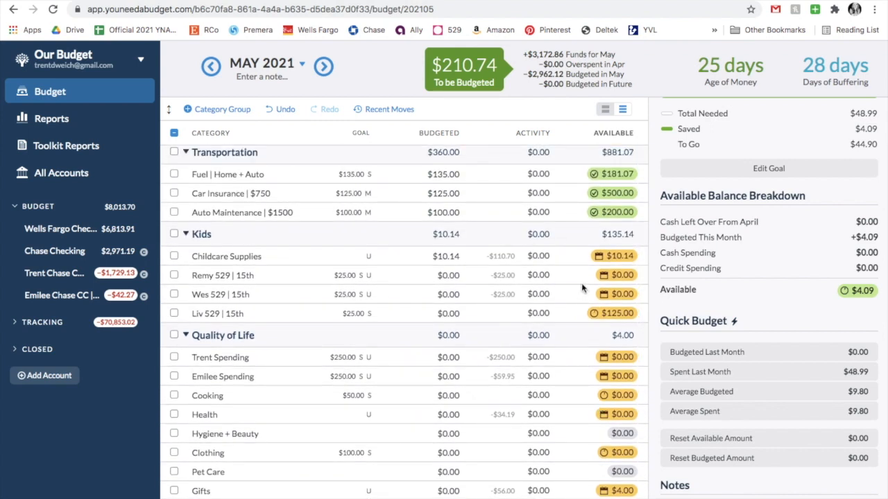
pyautogui.click(306, 277)
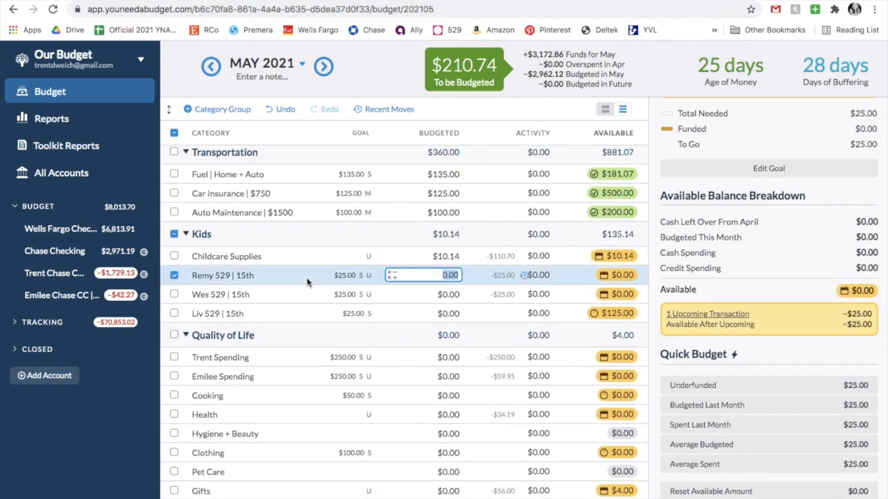
pyautogui.click(174, 294)
pyautogui.click(174, 314)
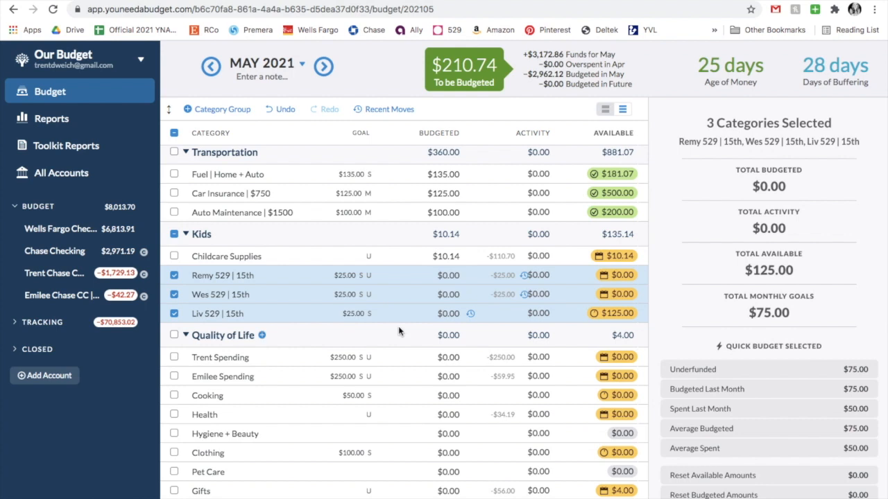
pyautogui.click(680, 371)
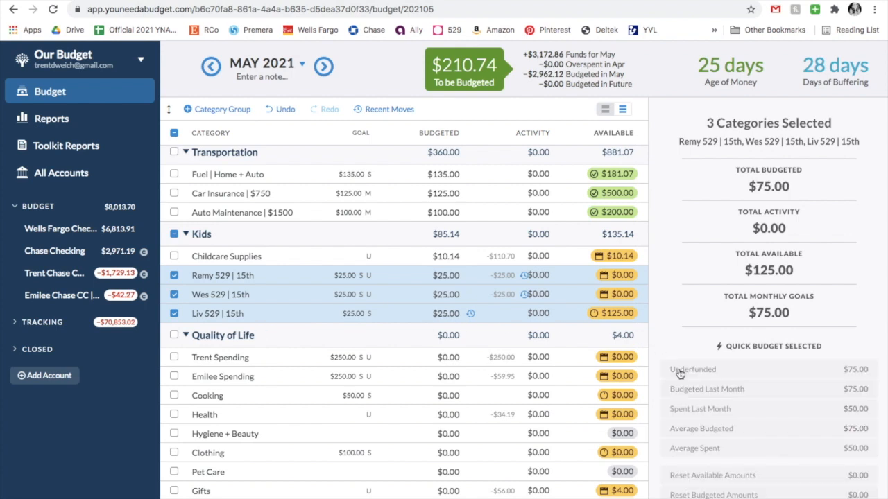
pyautogui.click(572, 313)
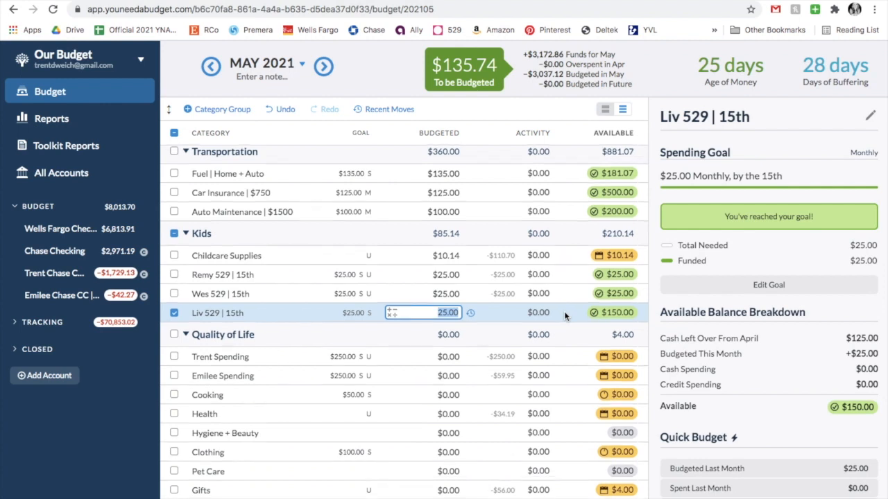
# Review the upcoming Health transactions, fund the category with $34.19 using the Underfunded quick budget, and clear the selection.
pyautogui.scroll(-2, 565, 316)
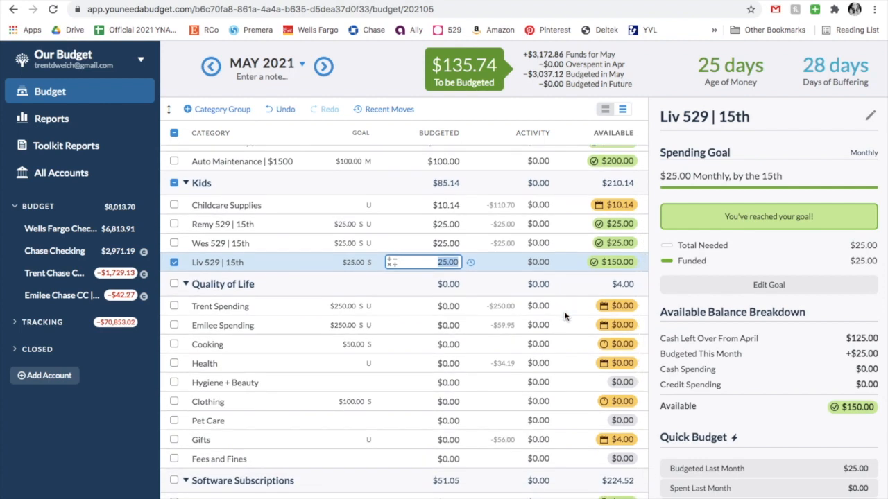
pyautogui.click(488, 366)
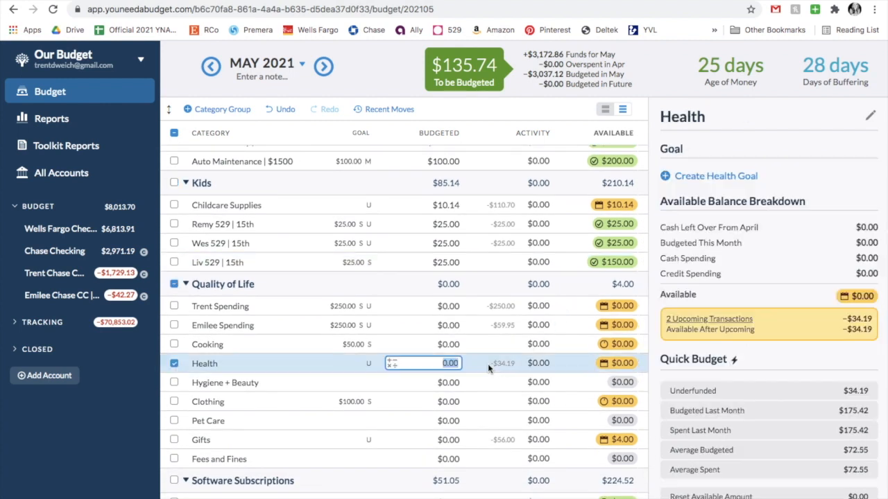
pyautogui.click(683, 318)
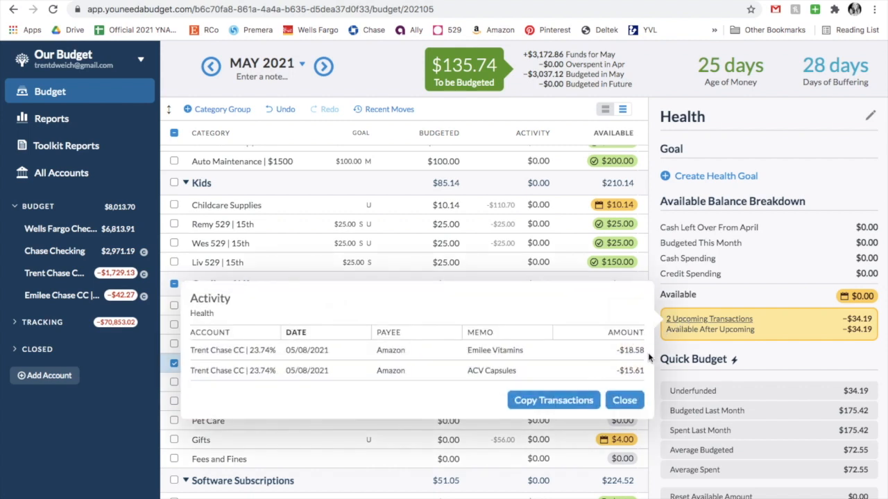
pyautogui.click(683, 326)
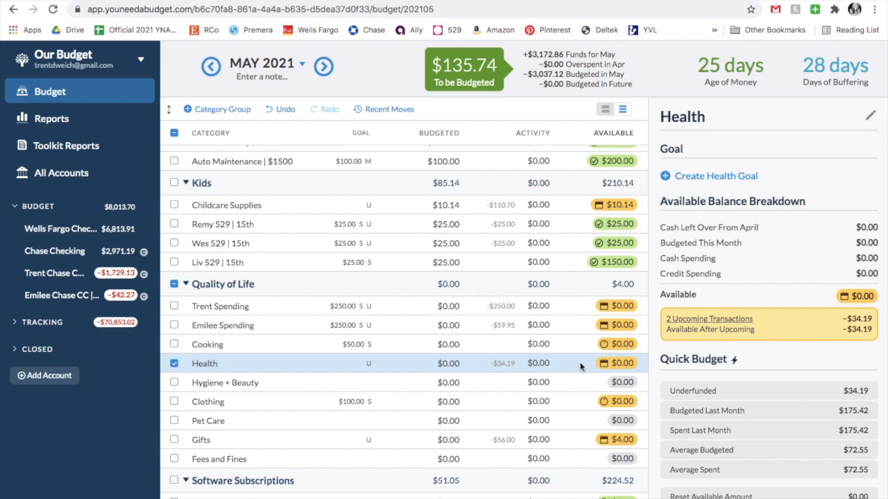
pyautogui.click(685, 389)
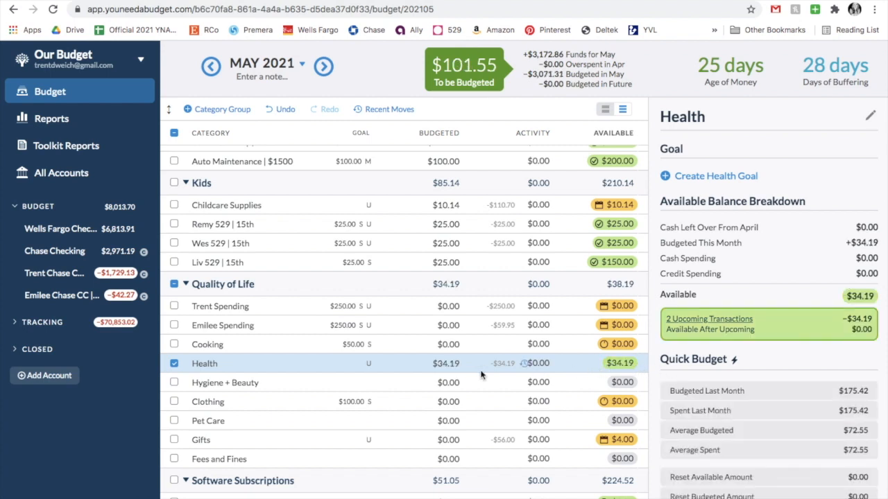
pyautogui.click(172, 365)
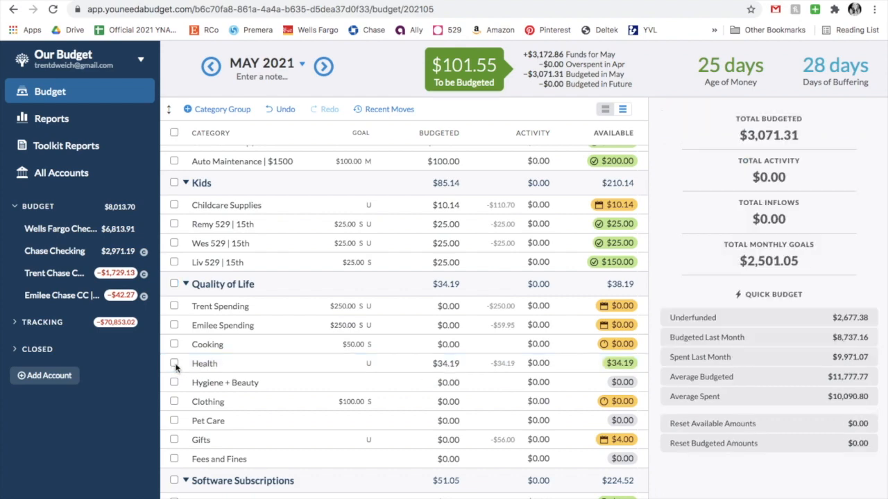
# Fund the Cooking category in Quality of Life with $50.00 using the Underfunded quick budget.
pyautogui.scroll(-5, 243, 360)
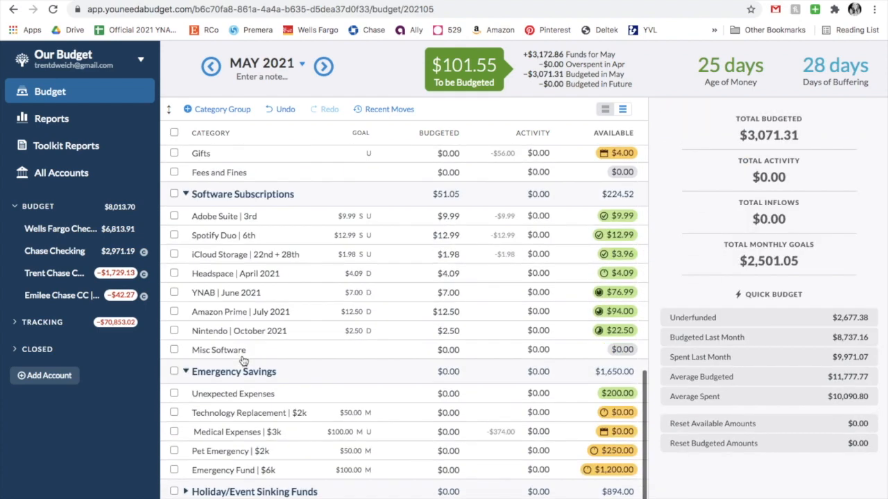
pyautogui.scroll(3, 242, 360)
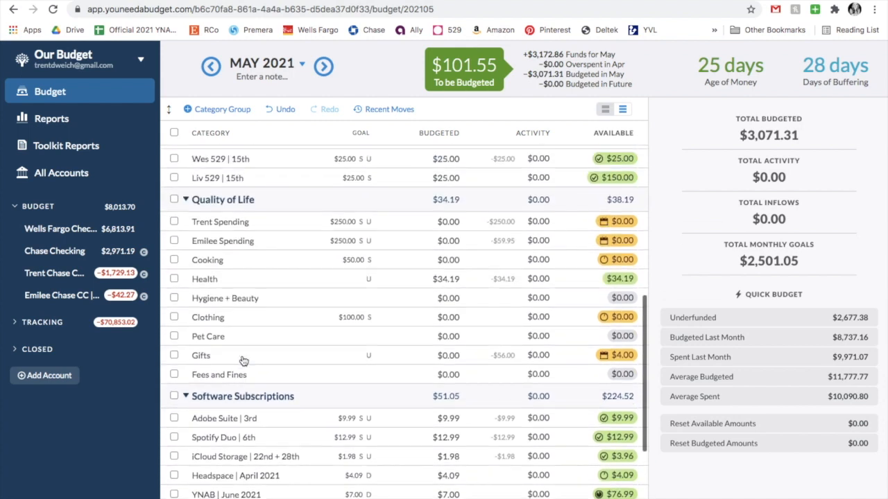
pyautogui.scroll(4, 243, 361)
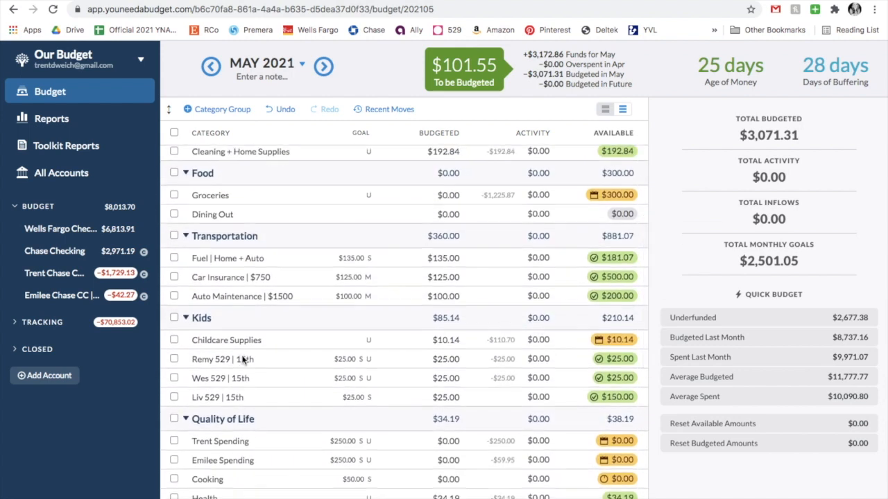
pyautogui.scroll(-1, 250, 360)
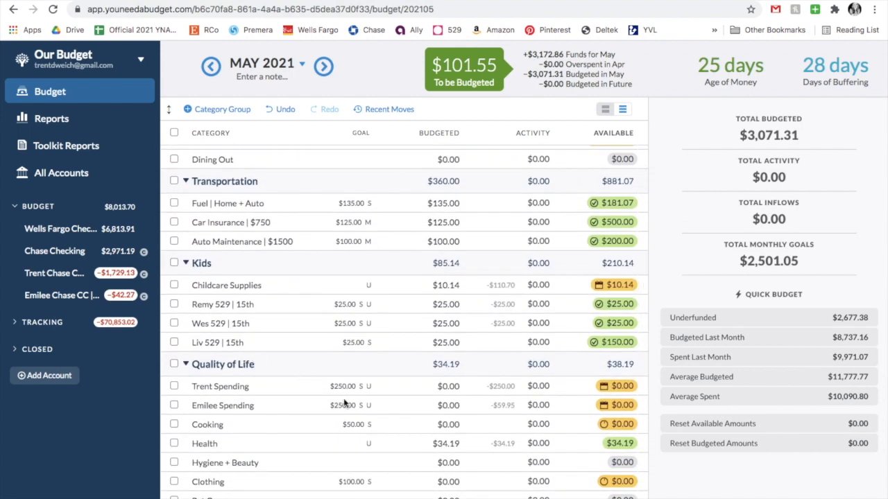
pyautogui.click(392, 433)
pyautogui.click(508, 428)
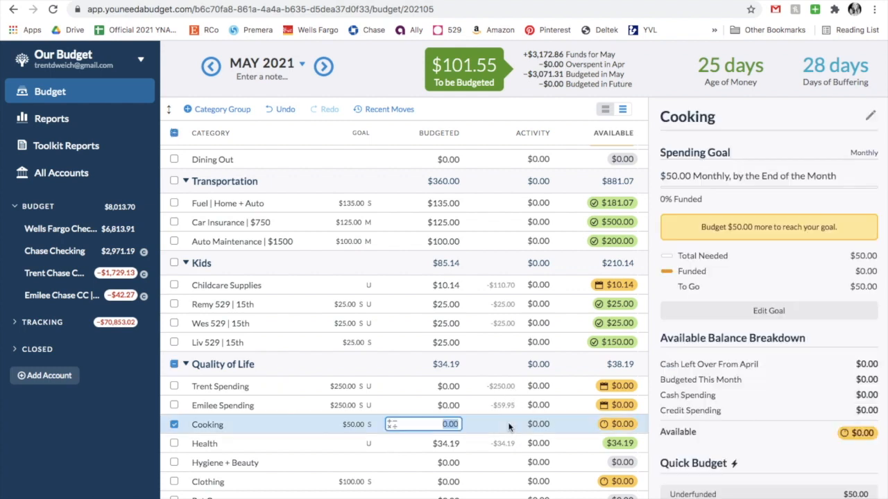
pyautogui.scroll(-2, 683, 426)
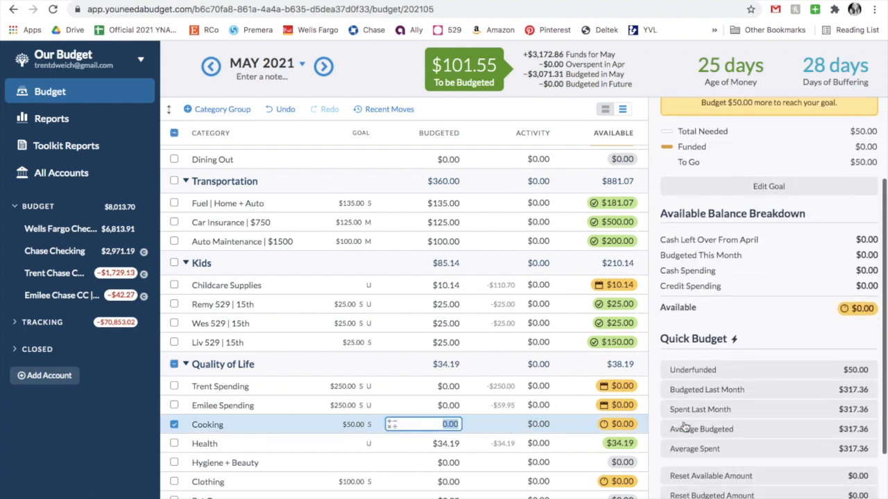
pyautogui.click(694, 368)
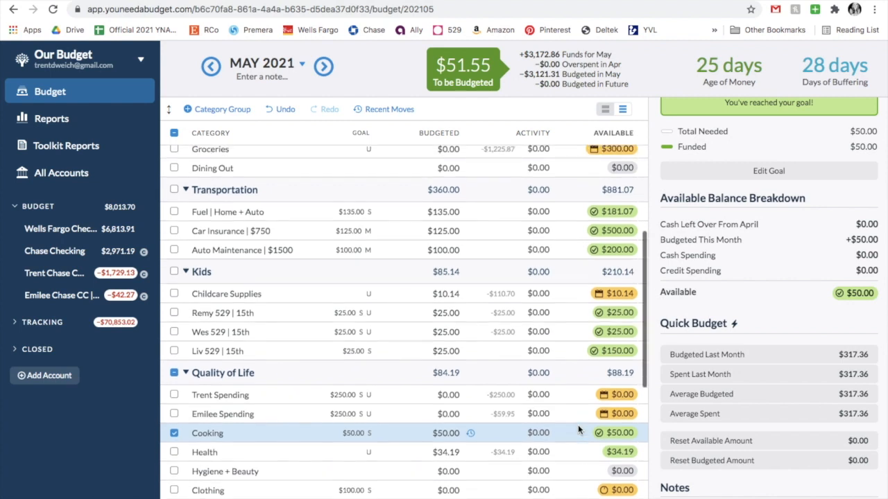
# Move the remaining $51.55 from To be Budgeted to the Groceries category and clear the selection.
pyautogui.scroll(3, 578, 424)
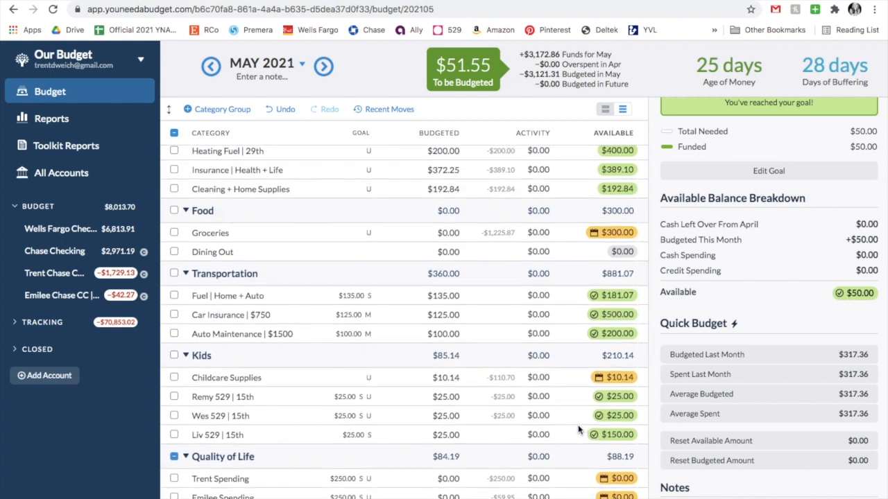
pyautogui.scroll(1, 578, 424)
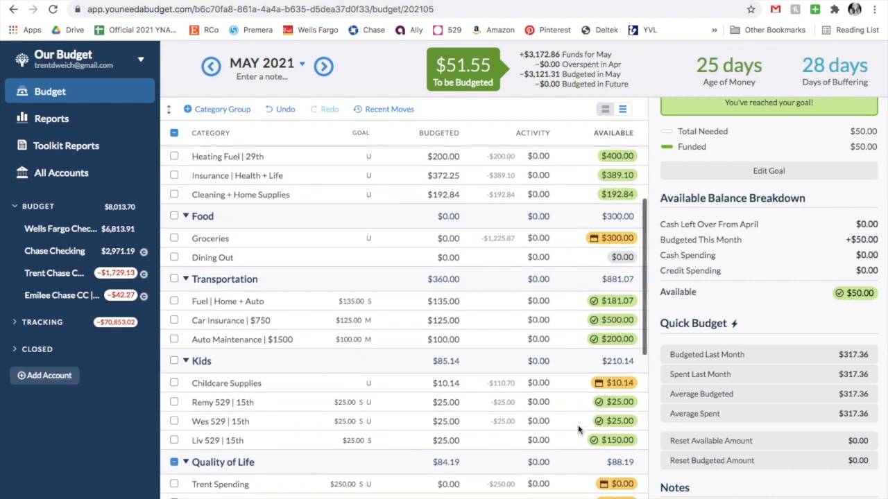
pyautogui.click(555, 242)
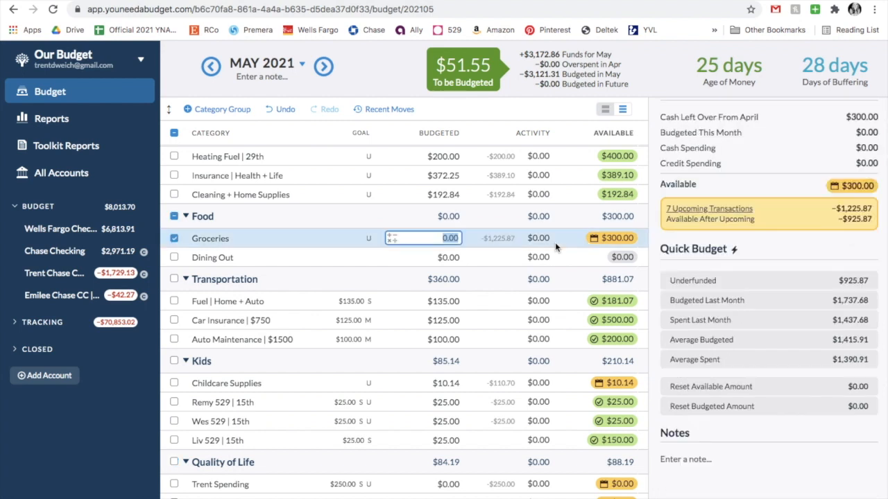
pyautogui.click(461, 61)
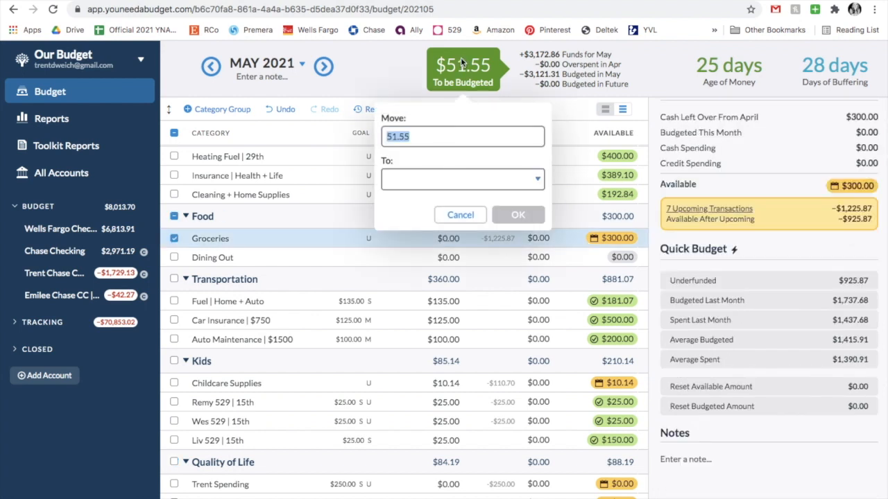
pyautogui.press('Tab')
pyautogui.write('gro')
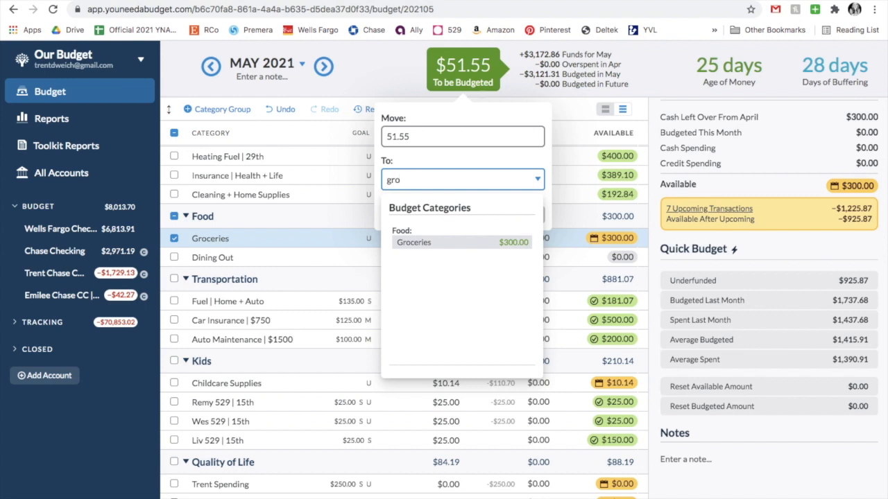
pyautogui.press('Return')
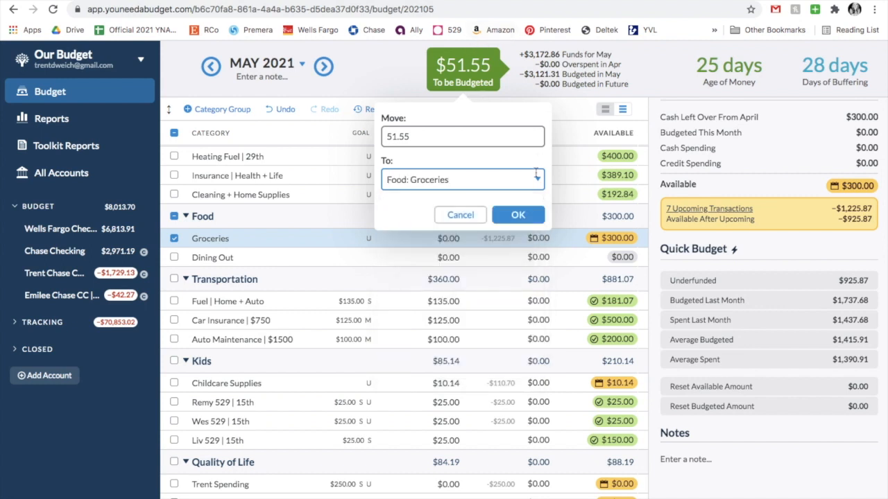
pyautogui.click(534, 215)
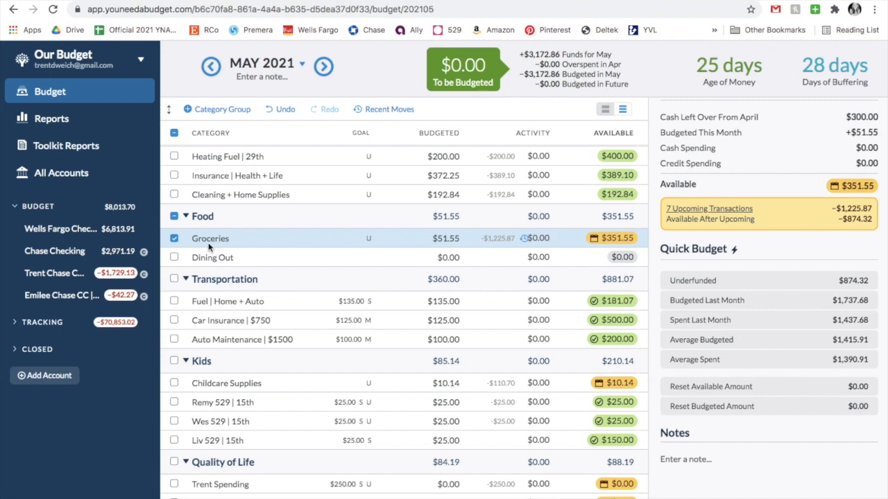
pyautogui.click(174, 238)
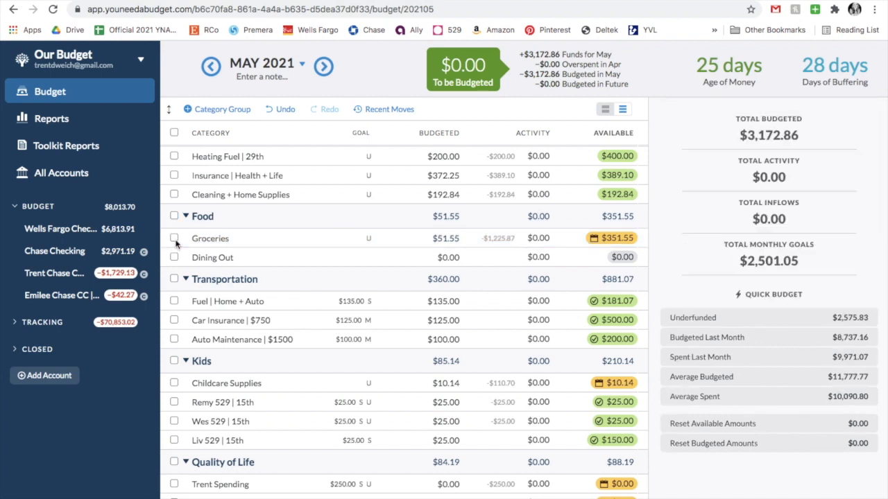